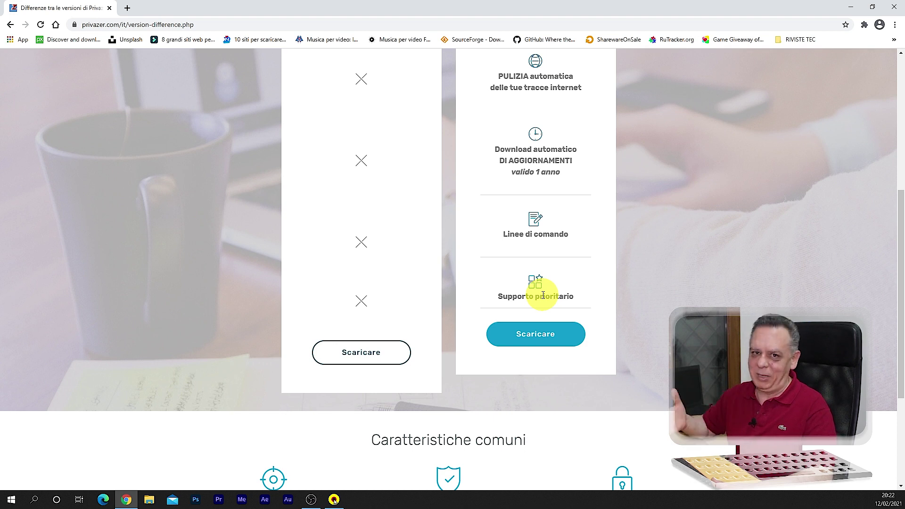
# - Return from the version comparison to the PrivaZer home page, look over its content and minimize the browser
pyautogui.scroll(5, 576, 319)
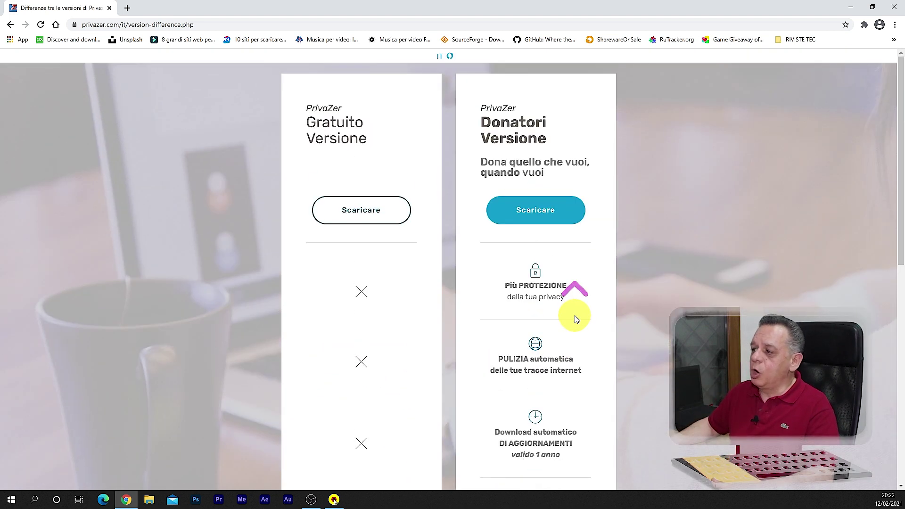
pyautogui.click(10, 24)
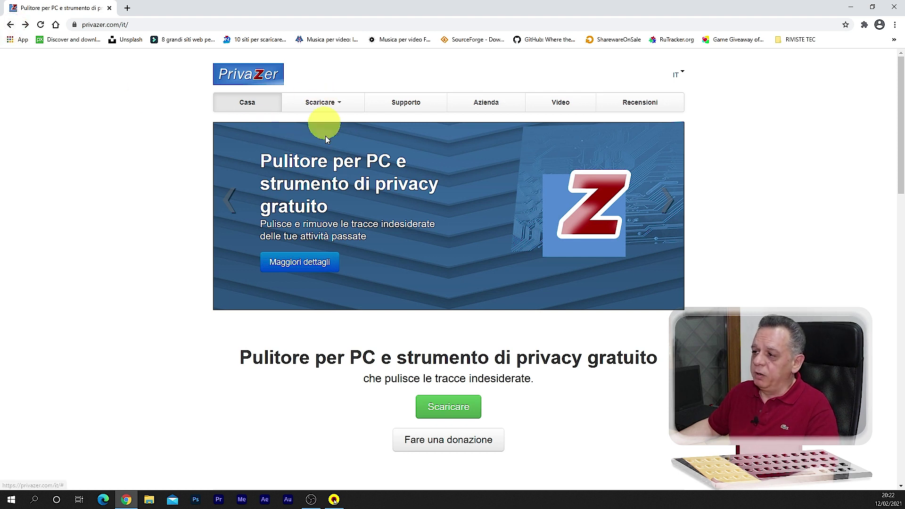
pyautogui.scroll(-2, 430, 297)
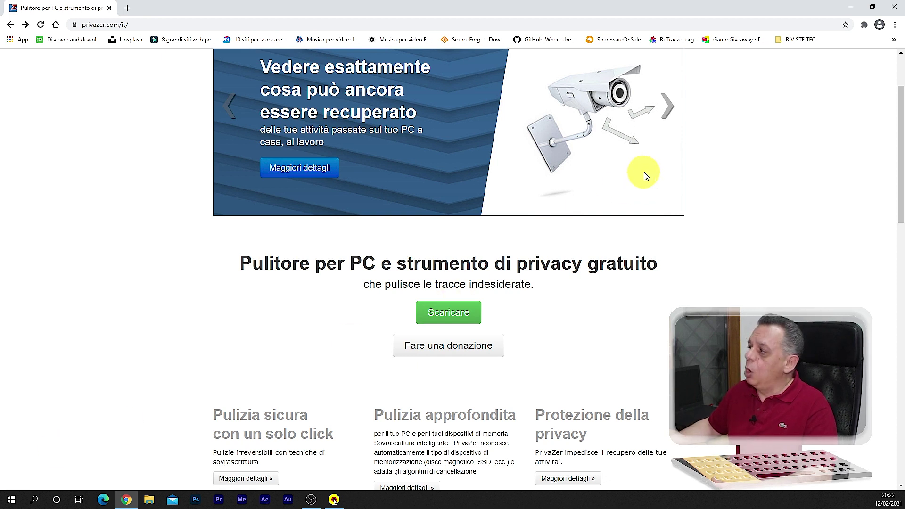
pyautogui.click(849, 10)
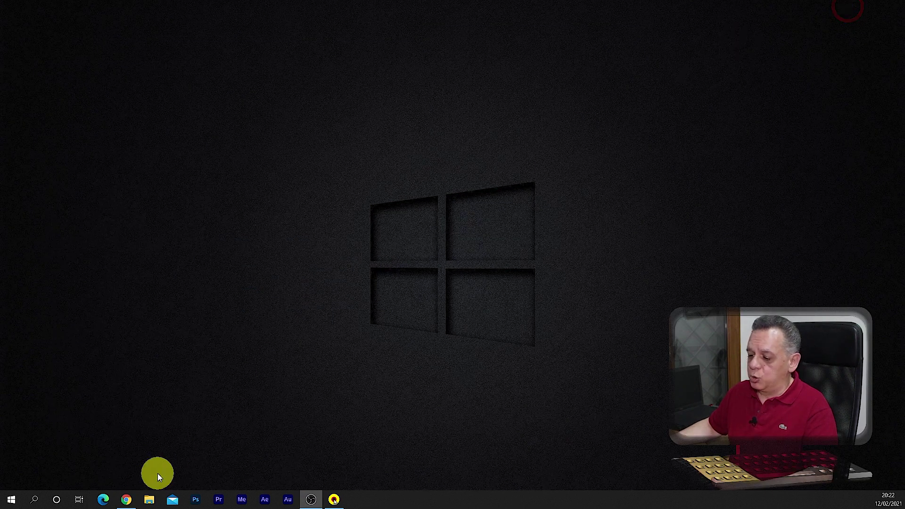
# - Switch to File Explorer and open the PrivaZer folder inside Download
pyautogui.click(148, 500)
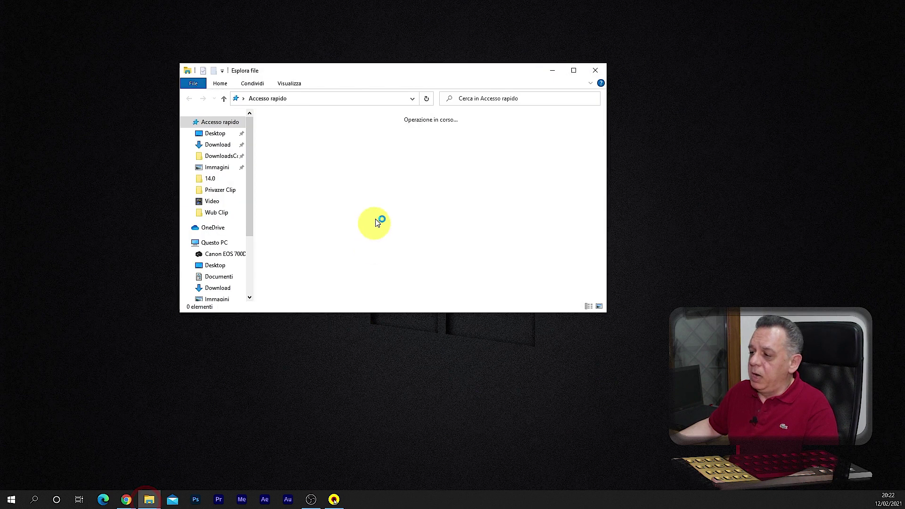
pyautogui.moveTo(325, 74); pyautogui.dragTo(410, 75)
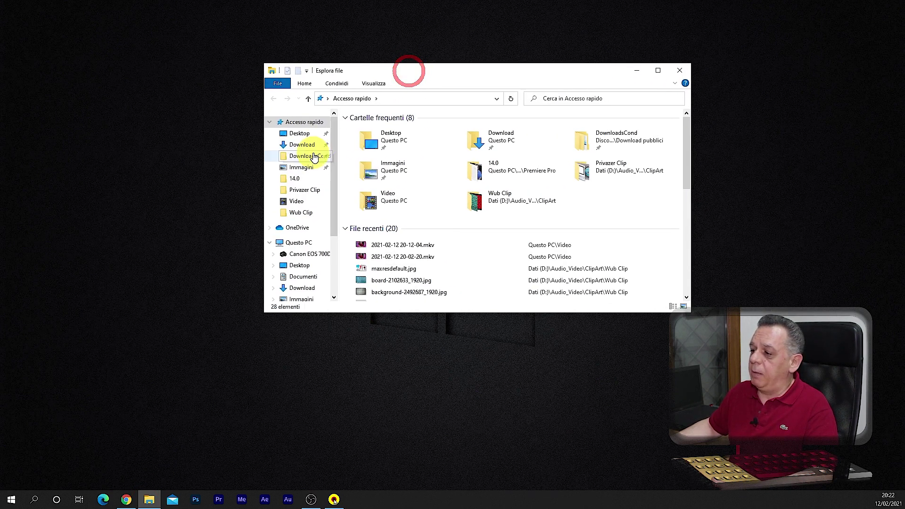
pyautogui.click(295, 146)
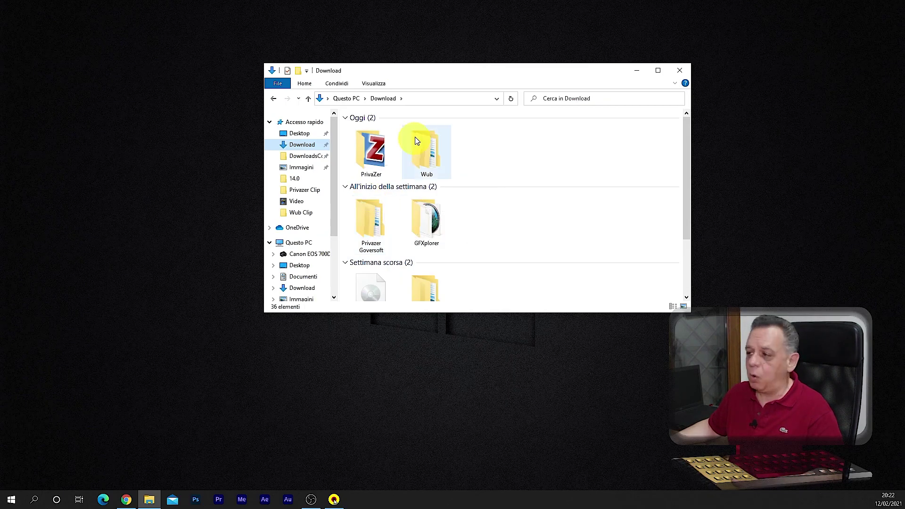
pyautogui.click(370, 151)
pyautogui.doubleClick(369, 150)
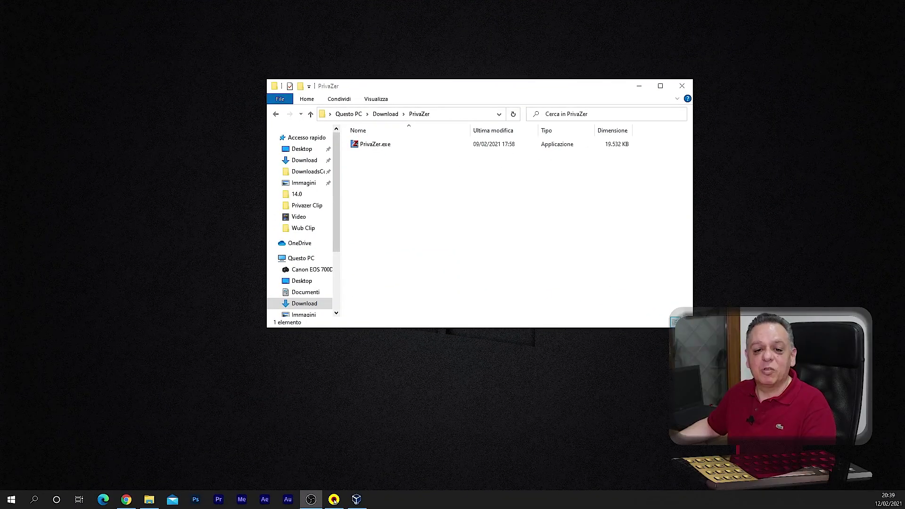
# - Launch PrivaZer.exe, close the File Explorer window and reposition the Getting started window on the desktop
pyautogui.click(375, 145)
pyautogui.doubleClick(374, 146)
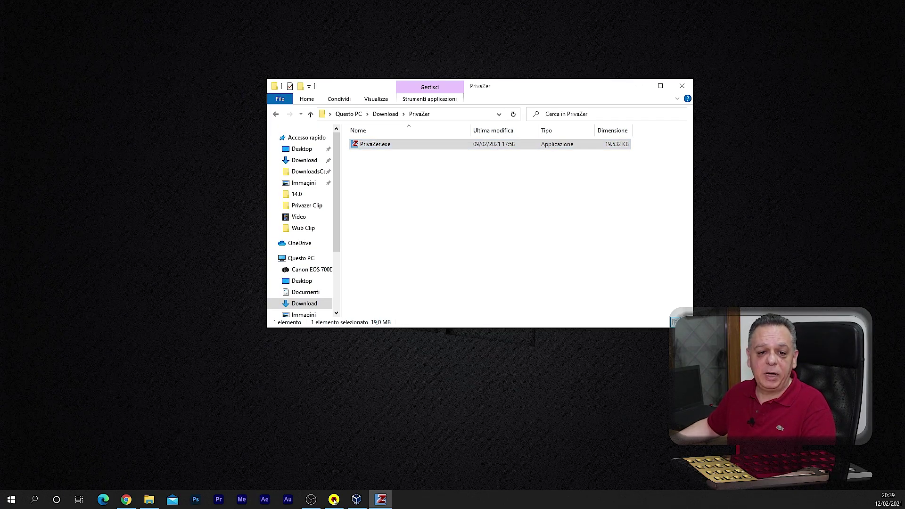
pyautogui.moveTo(252, 81); pyautogui.dragTo(268, 87)
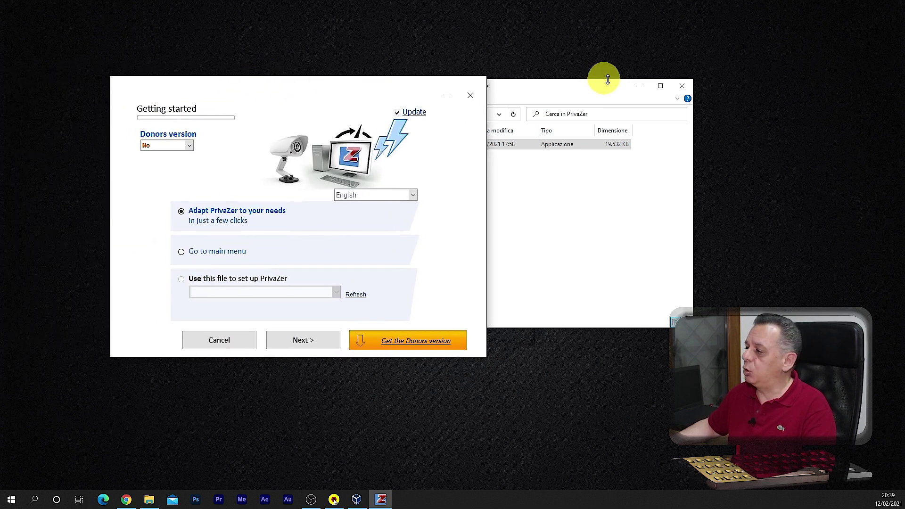
pyautogui.click(681, 86)
pyautogui.moveTo(329, 87); pyautogui.dragTo(363, 106)
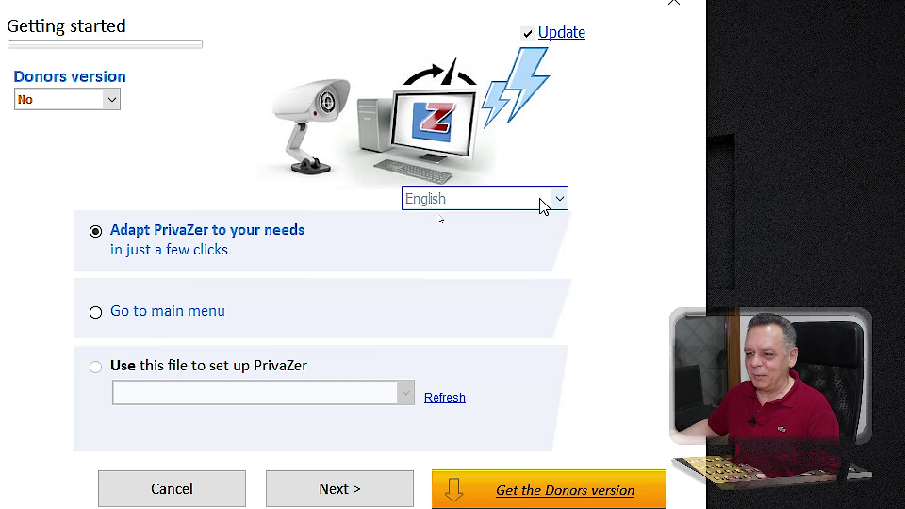
# - Set the PrivaZer language to Italiano and accept closing the program to apply the change
pyautogui.click(559, 198)
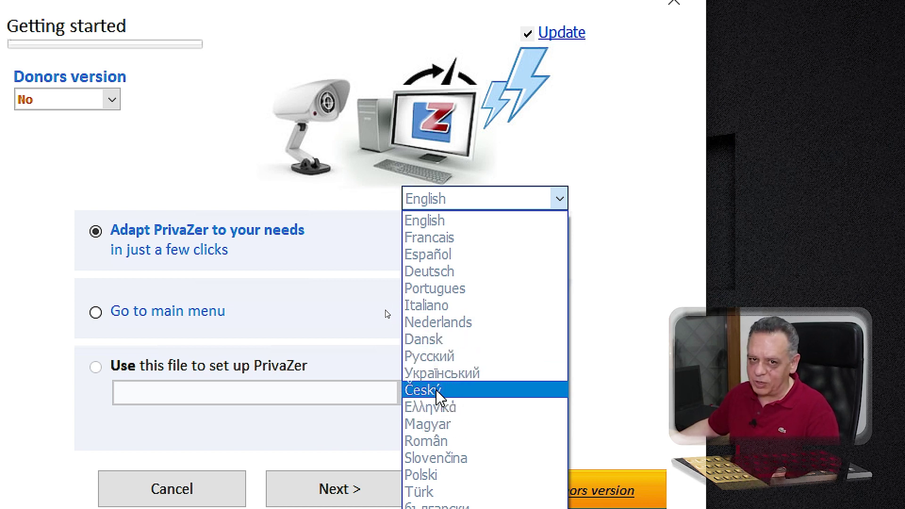
pyautogui.click(441, 307)
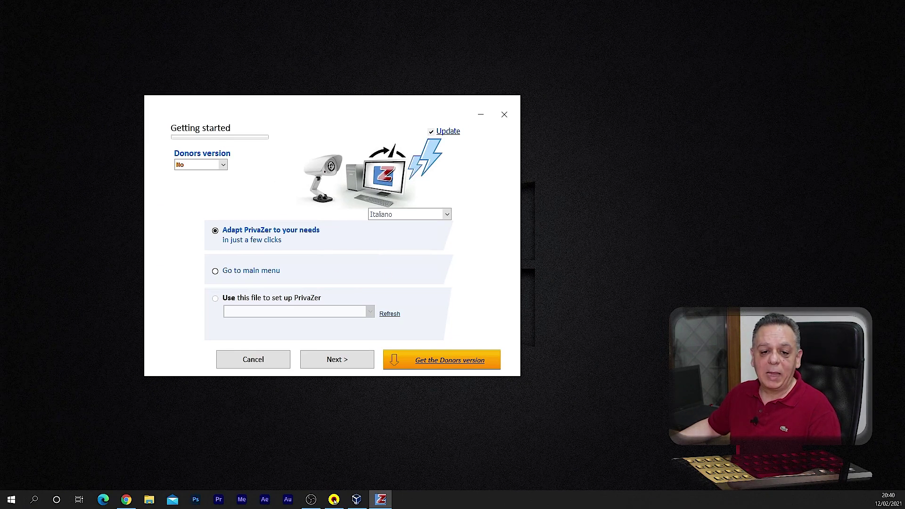
pyautogui.moveTo(182, 186); pyautogui.dragTo(297, 187)
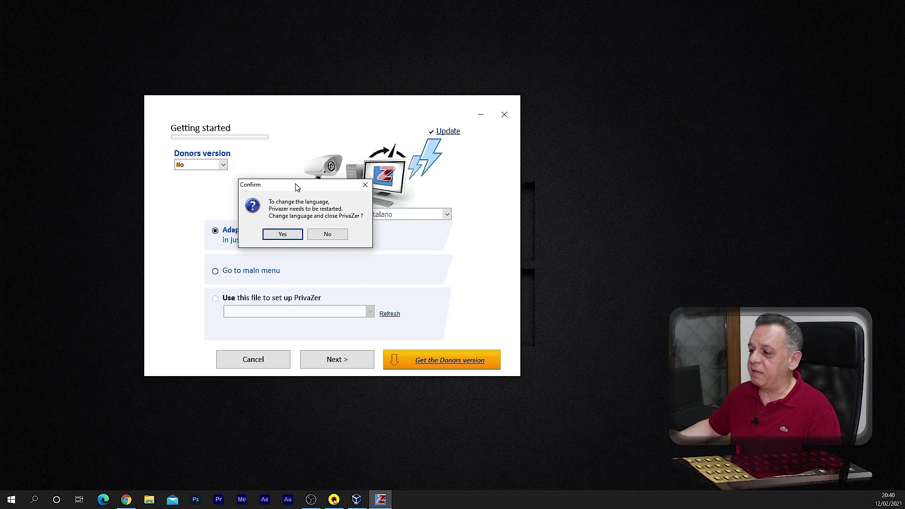
pyautogui.click(283, 234)
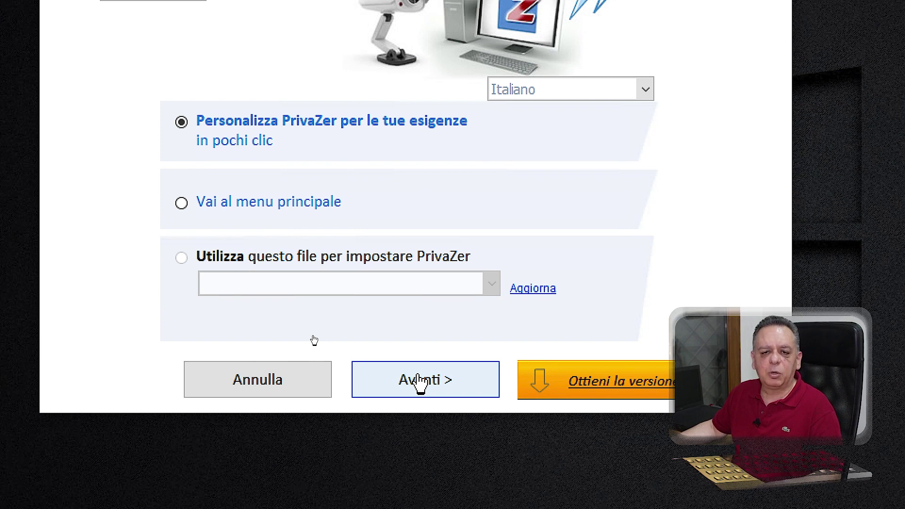
# - Proceed with personalizing PrivaZer and set the computer user type to Utente esperto
pyautogui.click(419, 382)
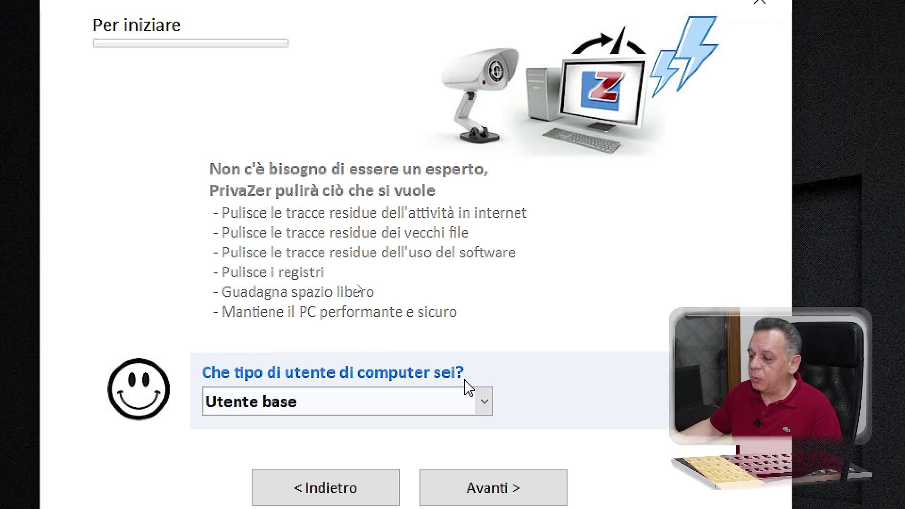
pyautogui.click(484, 401)
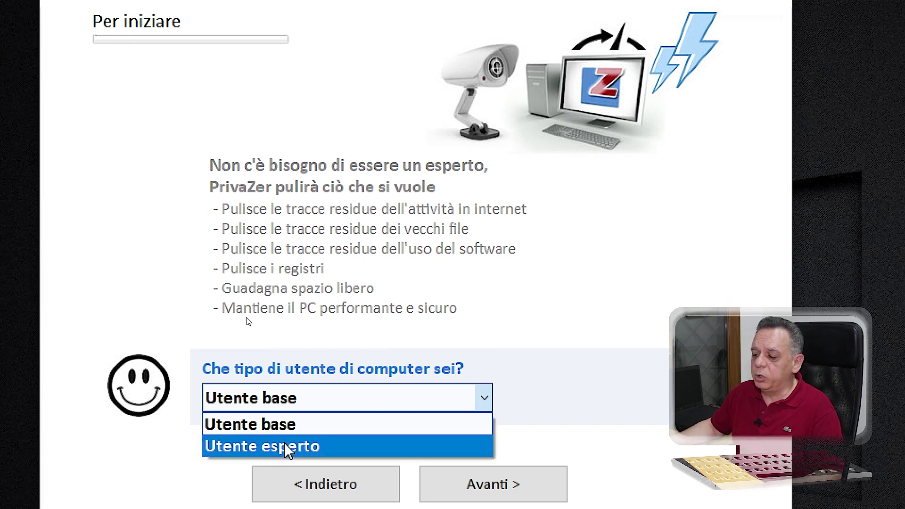
pyautogui.click(292, 450)
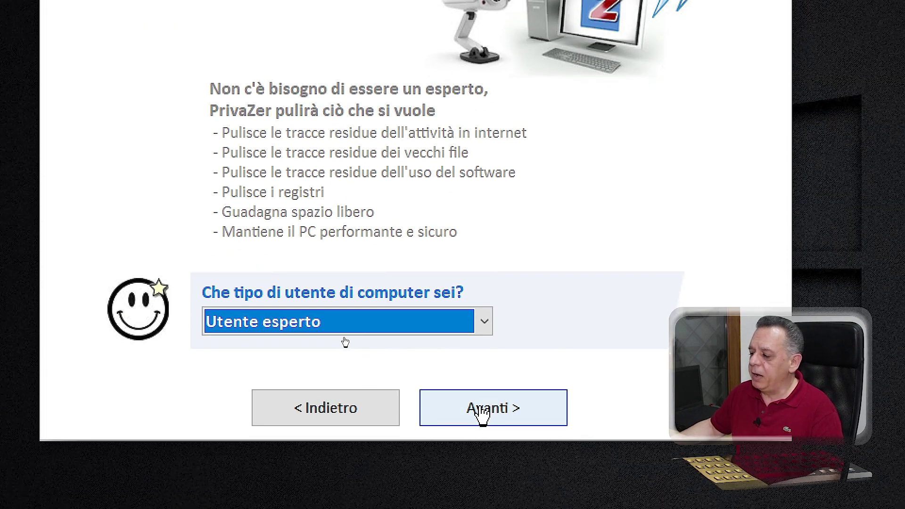
pyautogui.click(490, 486)
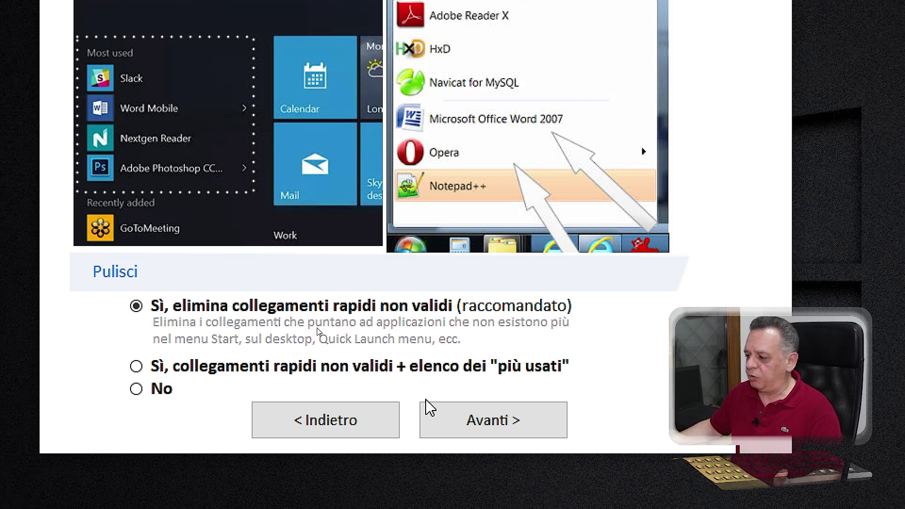
# - Accept removing only invalid shortcuts and emptying the recycle bin at every PC cleanup
pyautogui.click(460, 420)
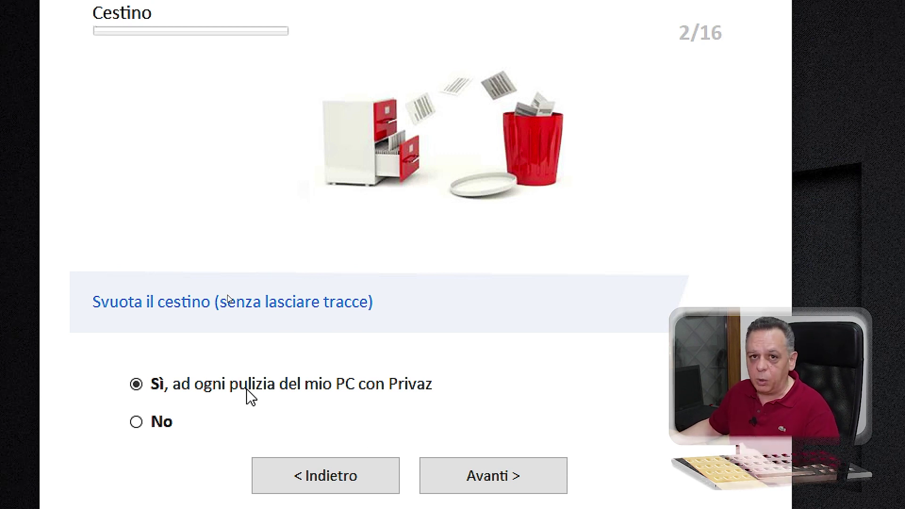
pyautogui.click(500, 451)
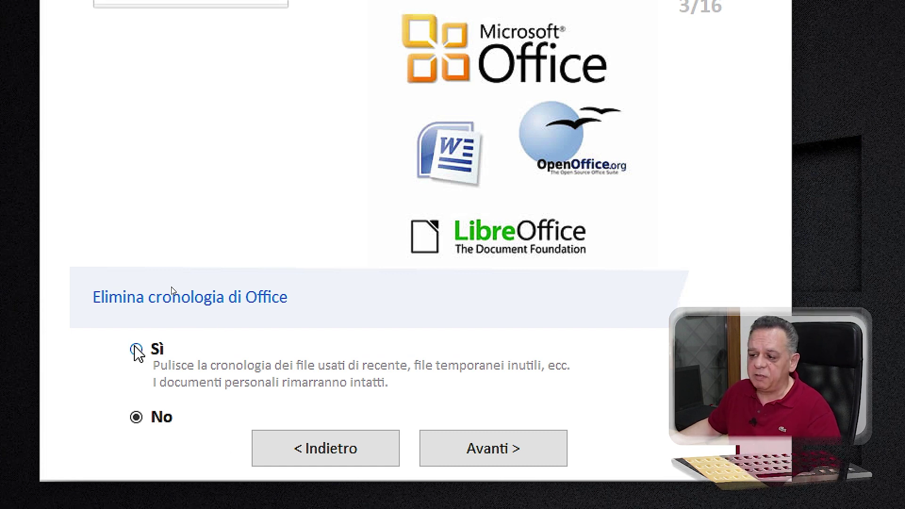
# - Answer No to deleting the Office and photo software histories, and Sì to deleting the image thumbnail cache
pyautogui.click(488, 423)
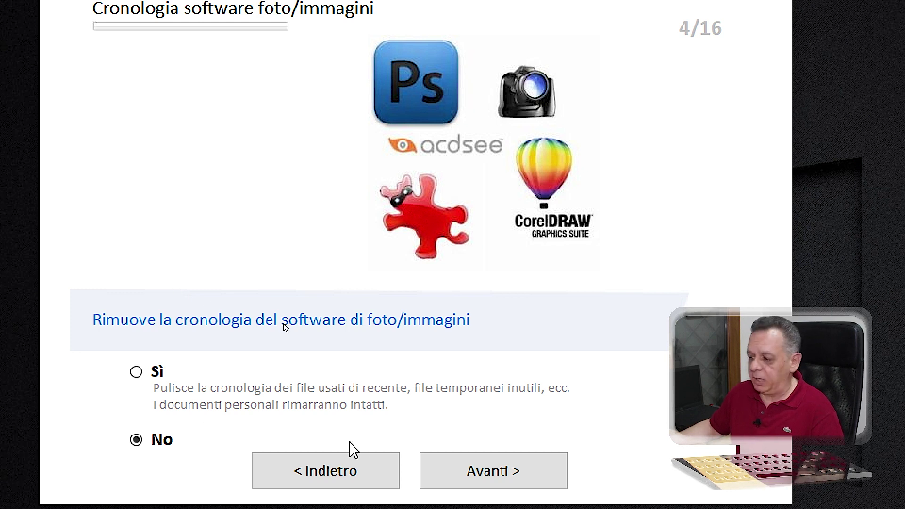
pyautogui.click(478, 462)
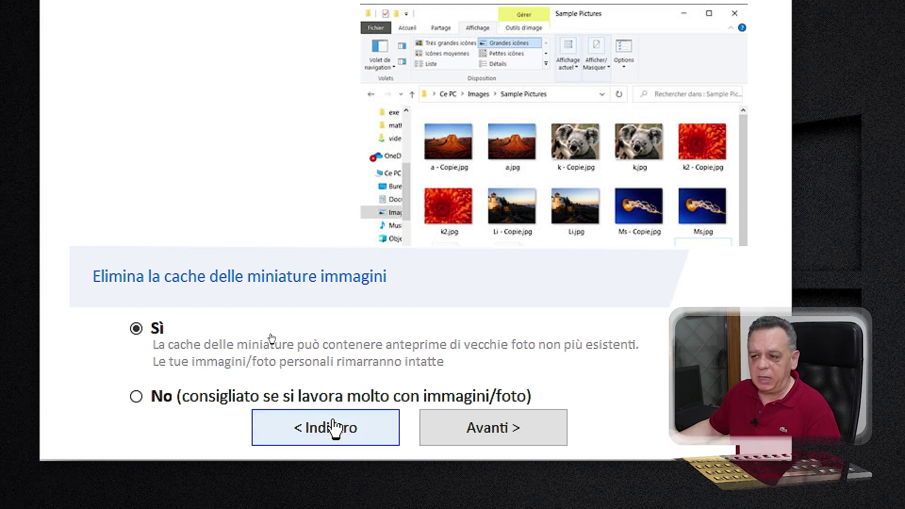
pyautogui.click(482, 426)
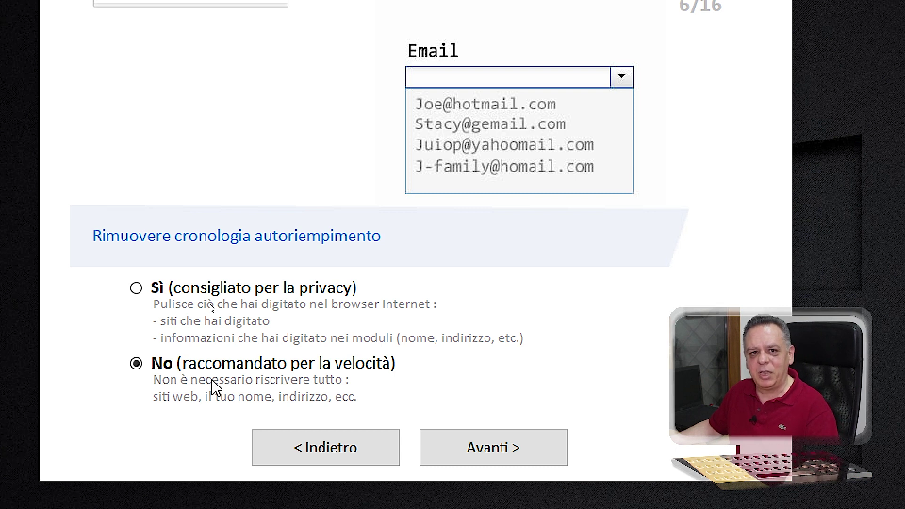
# - Answer No to removing browser autofill history and website thumbnails, and Sì to removing pages open from the last session
pyautogui.click(493, 440)
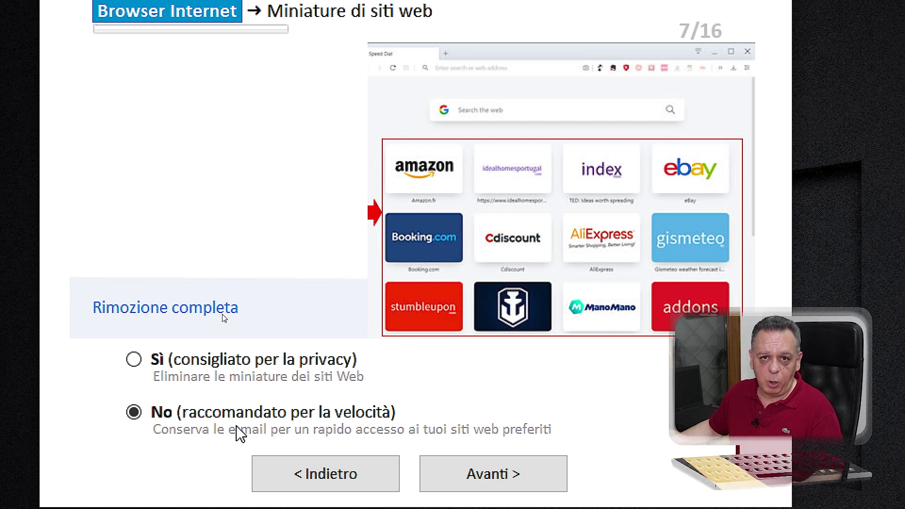
pyautogui.click(436, 464)
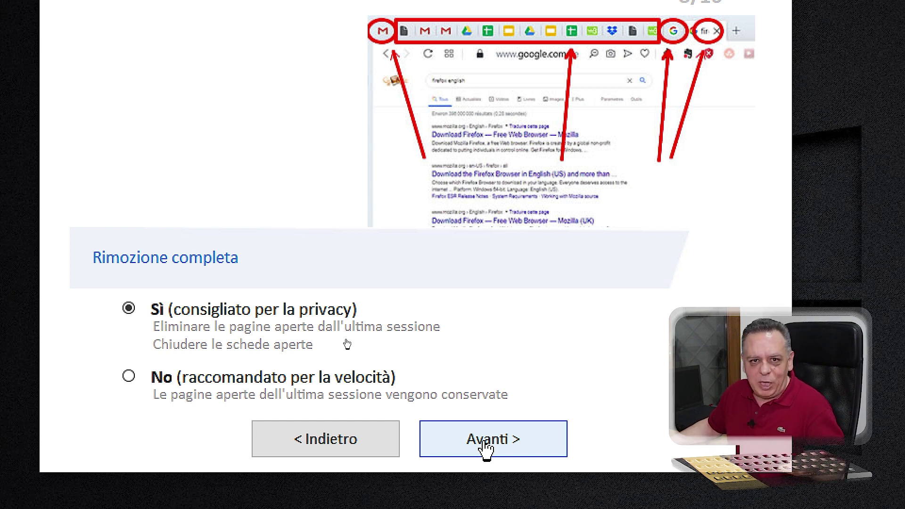
pyautogui.click(486, 448)
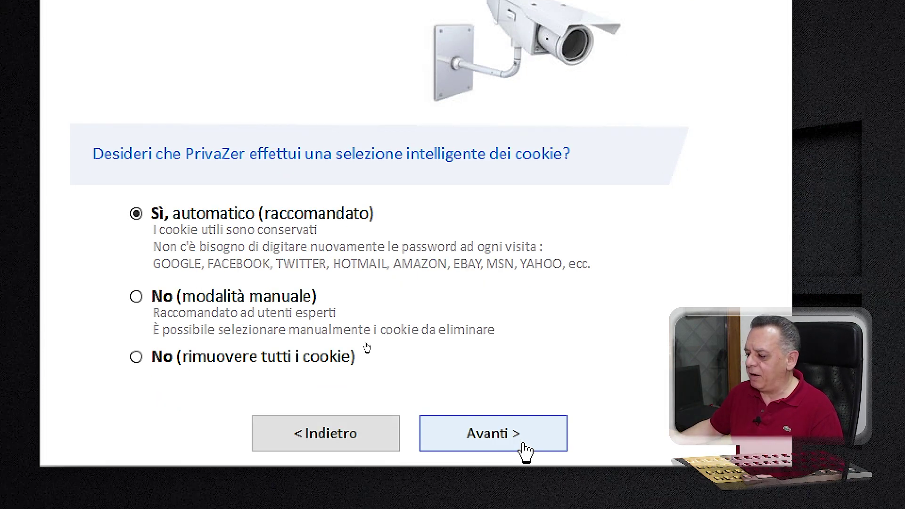
# - Accept automatic smart cookie selection, complete WebCache removal and Shellbags cleaning limited to traces of deleted directories
pyautogui.click(512, 436)
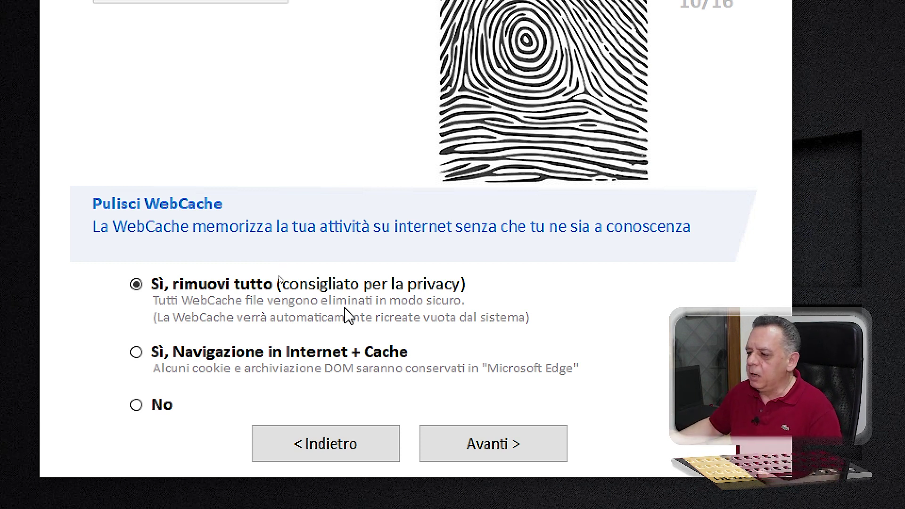
pyautogui.click(492, 431)
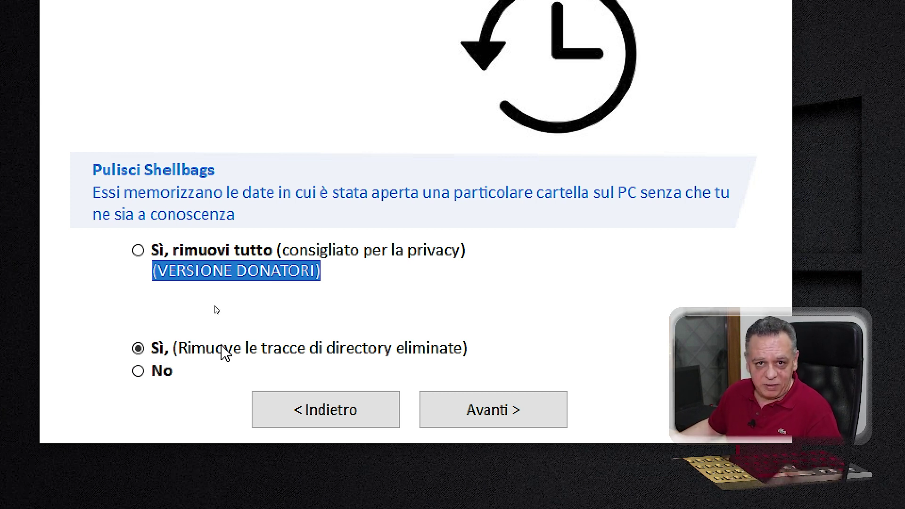
pyautogui.click(495, 416)
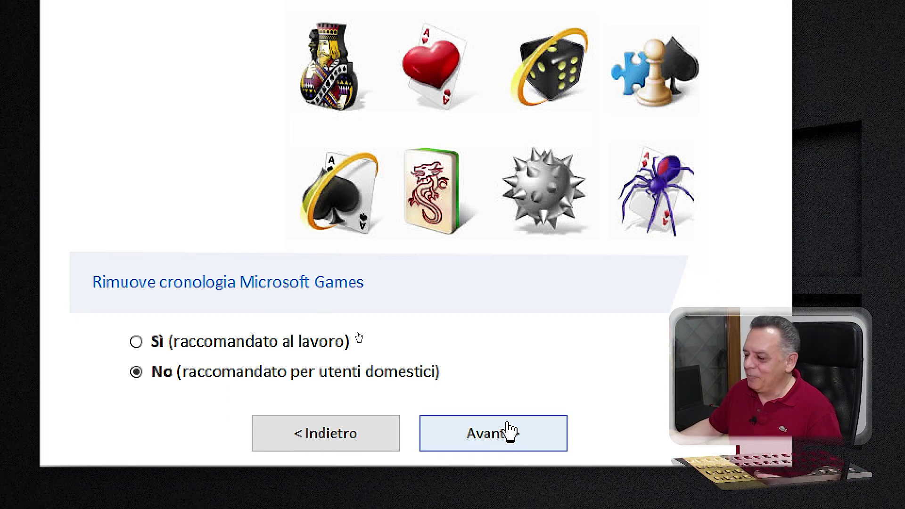
# - Answer No to removing Microsoft Games history, and Sì to removing the previous Windows installation and cleaning Windows Update
pyautogui.click(505, 452)
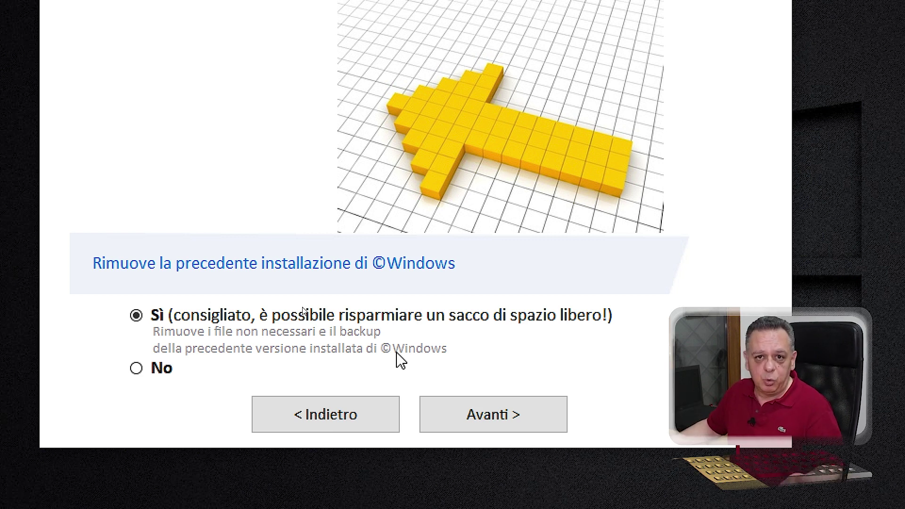
pyautogui.click(490, 416)
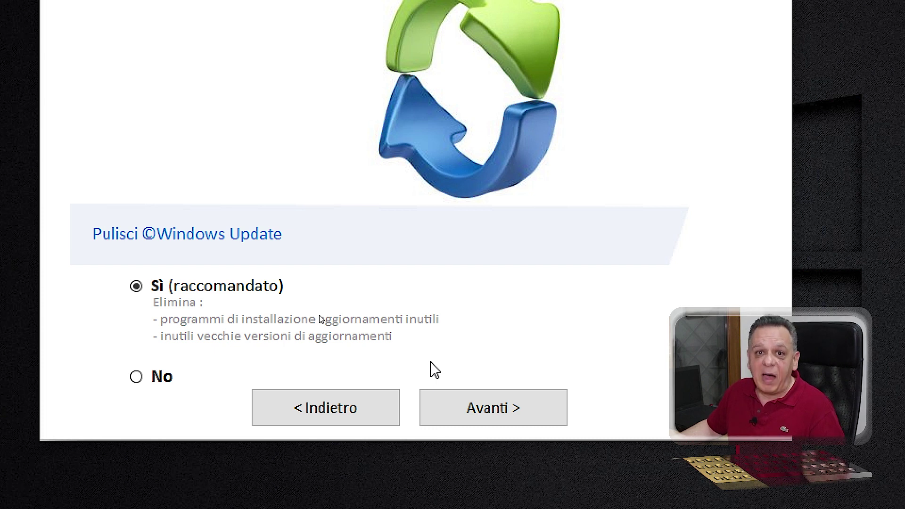
pyautogui.click(487, 420)
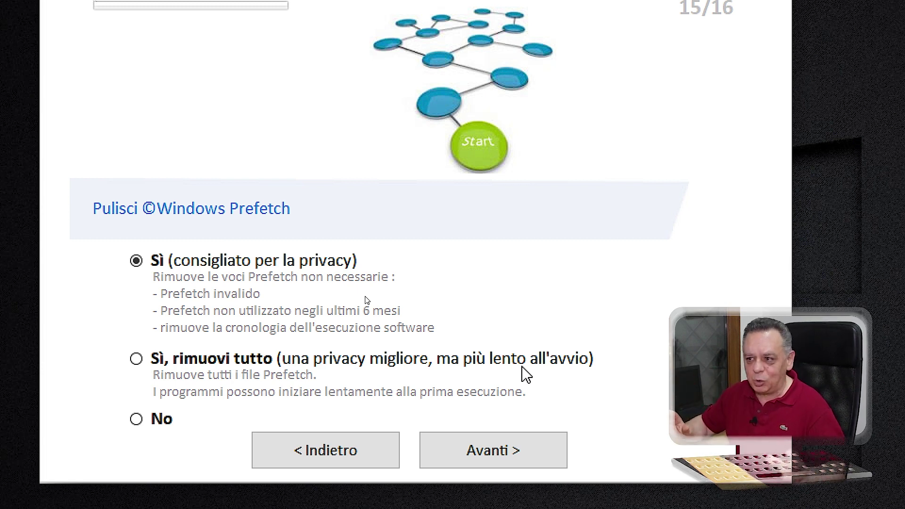
# - Try the option to remove all Windows Prefetch files and switch back to Sì (consigliato per la privacy)
pyautogui.click(137, 359)
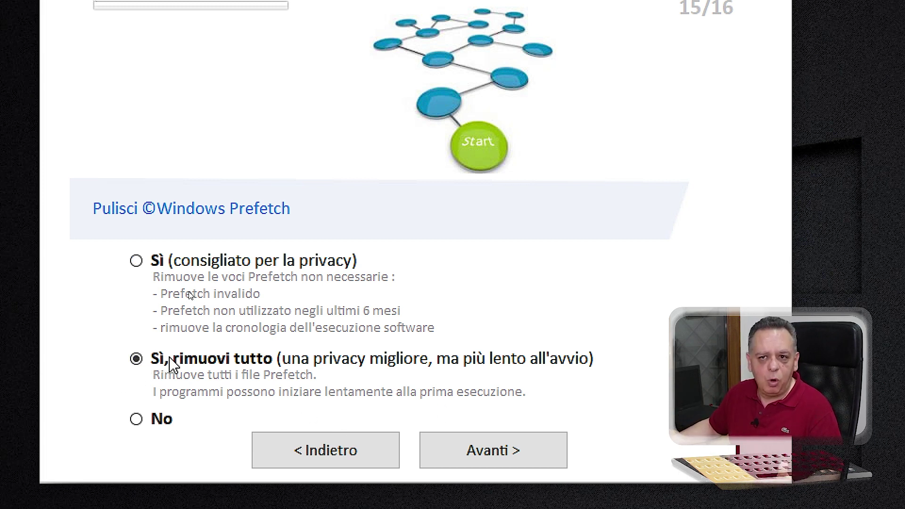
pyautogui.click(137, 261)
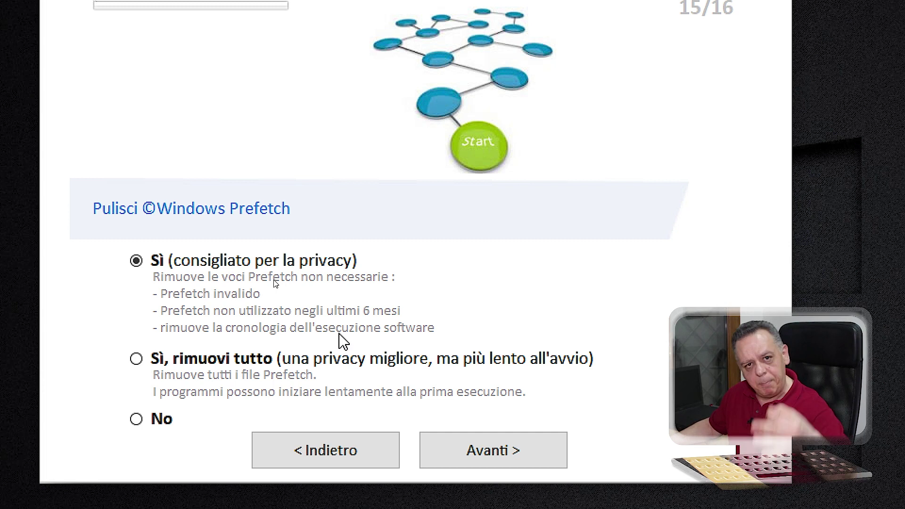
# - Accept the recommended Windows Prefetch cleaning and the disabling of PC hibernation
pyautogui.click(486, 453)
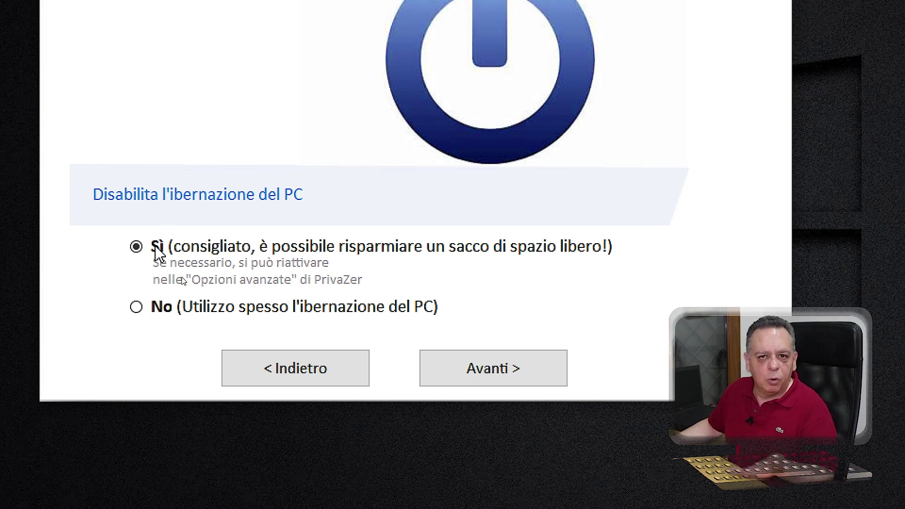
pyautogui.click(473, 371)
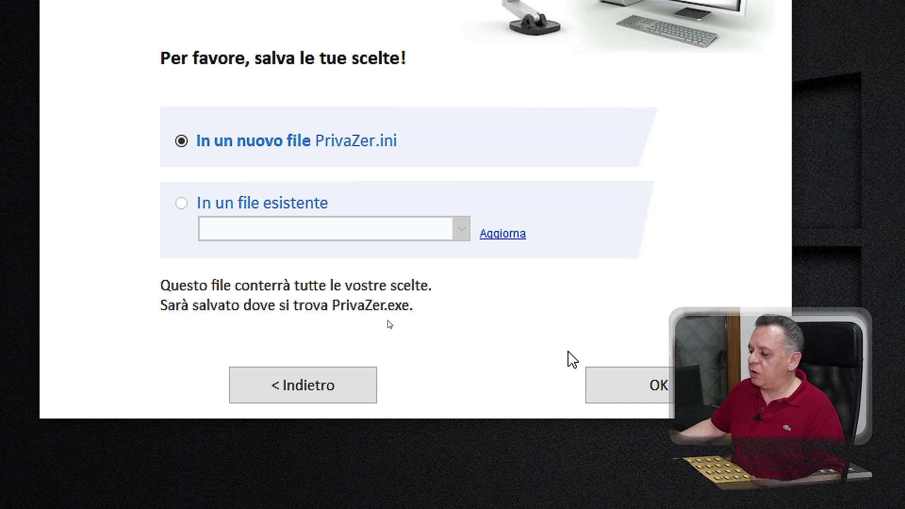
# - Save the choices in a new PrivaZer.ini file and go to the main menu instead of running the first analysis
pyautogui.click(655, 385)
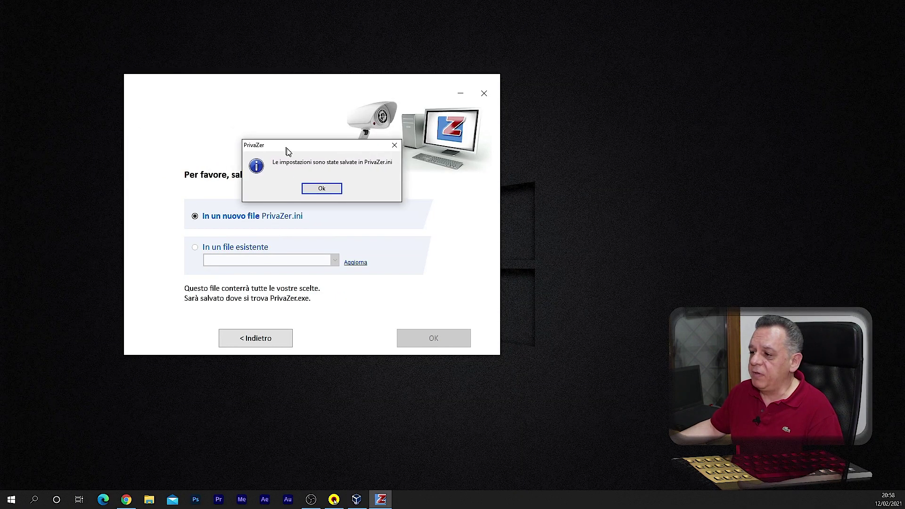
pyautogui.moveTo(279, 163); pyautogui.dragTo(277, 165)
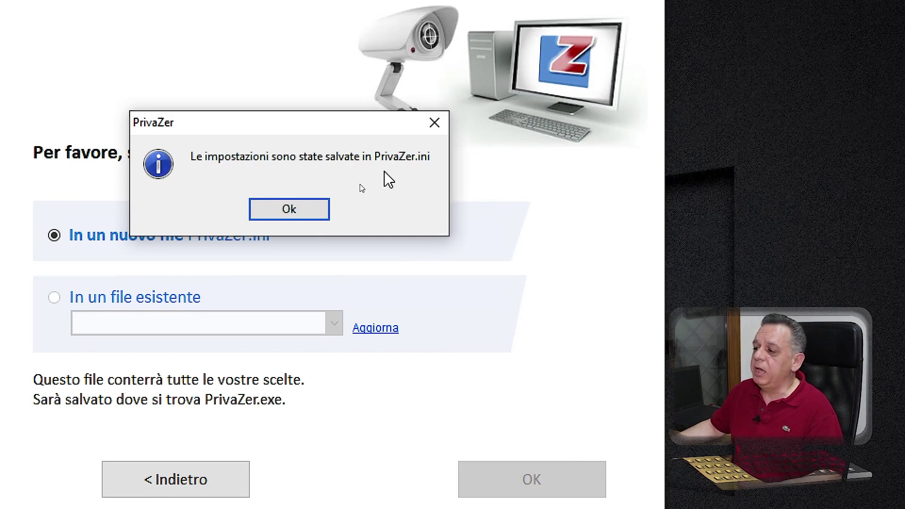
pyautogui.click(295, 216)
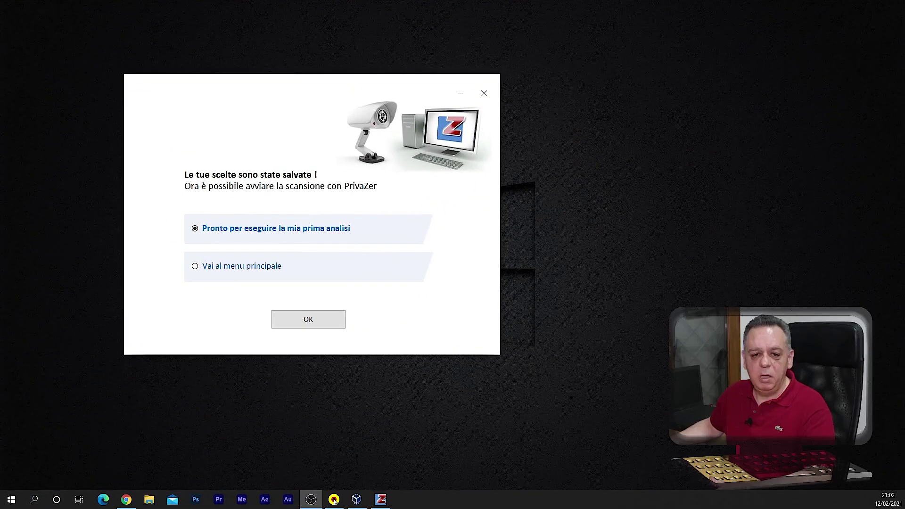
pyautogui.click(195, 267)
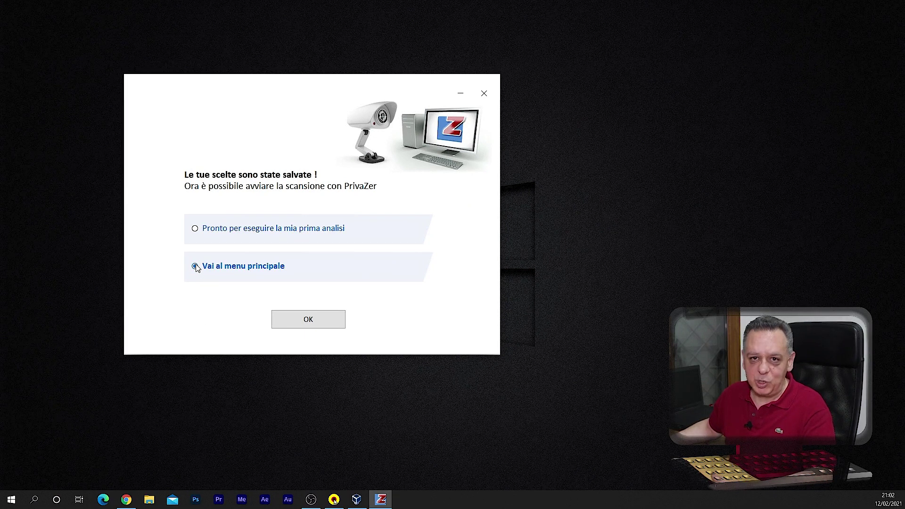
pyautogui.click(307, 321)
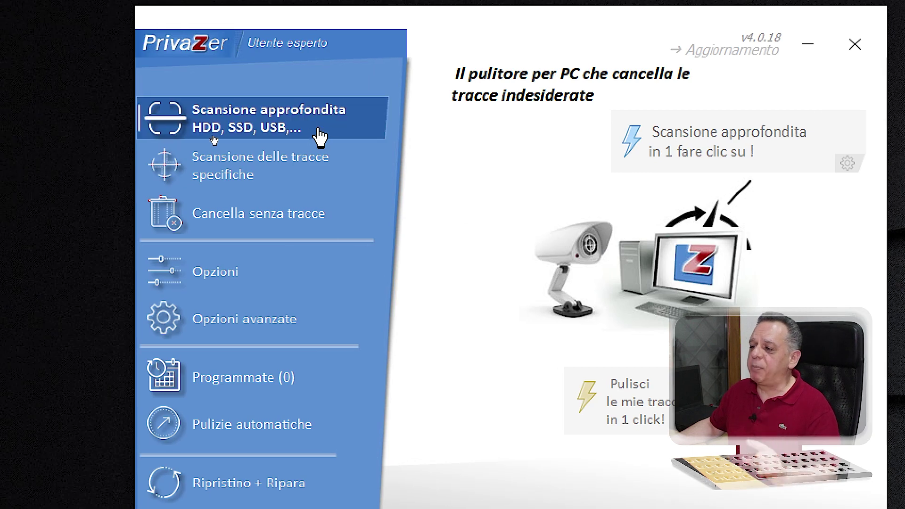
# - Review the deep-scan devices, the specific-trace scan categories and the choices for deleting without traces
pyautogui.click(284, 125)
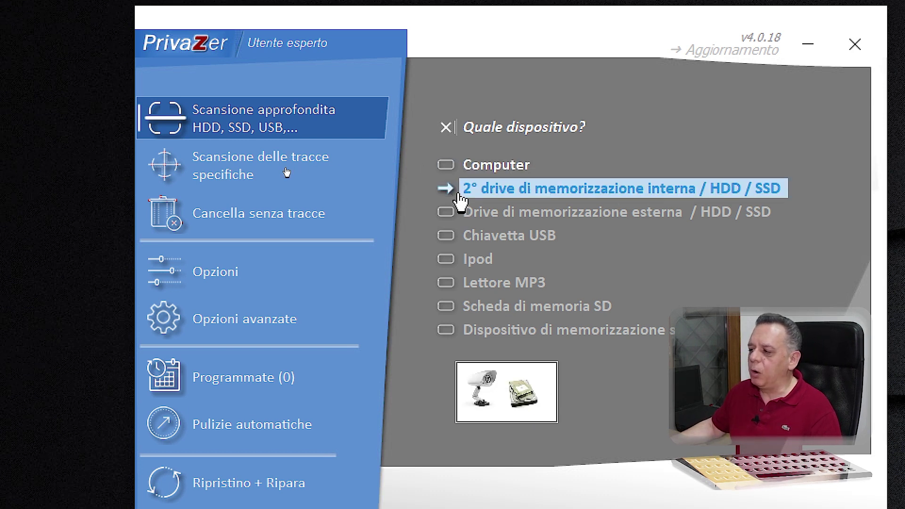
pyautogui.click(452, 164)
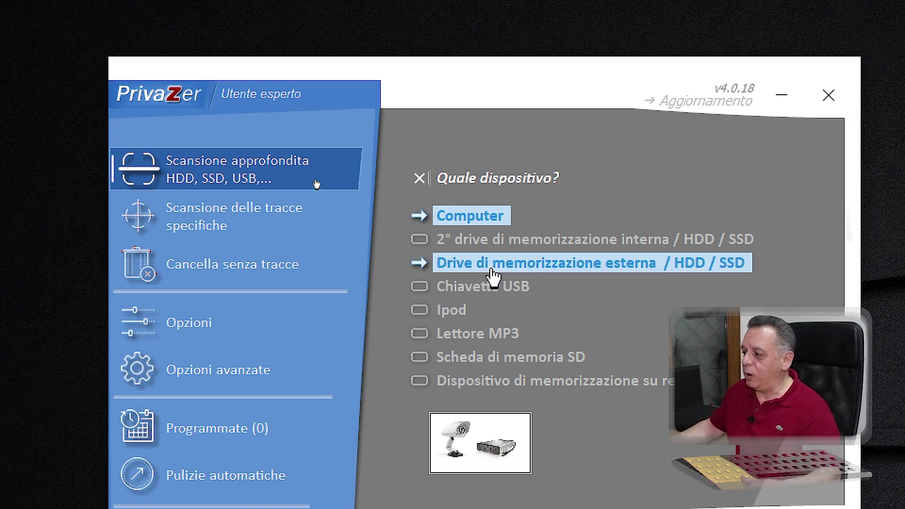
pyautogui.click(596, 272)
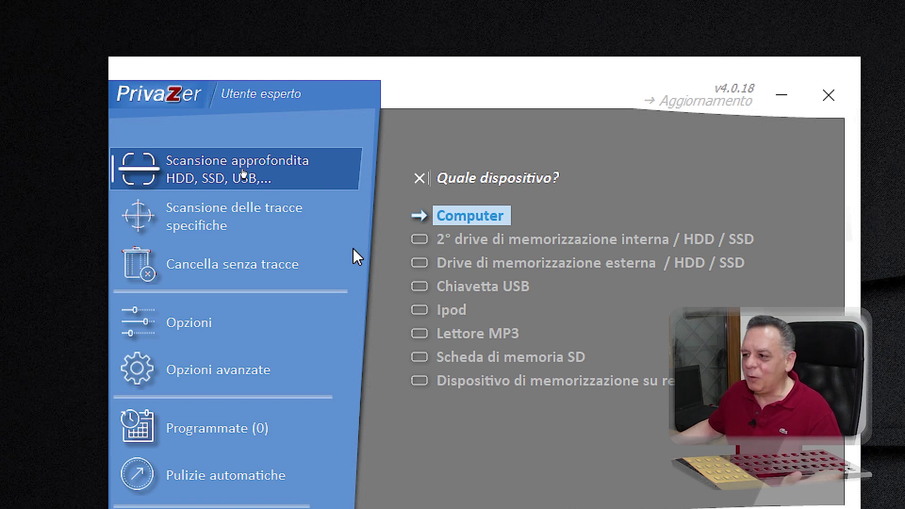
pyautogui.click(207, 220)
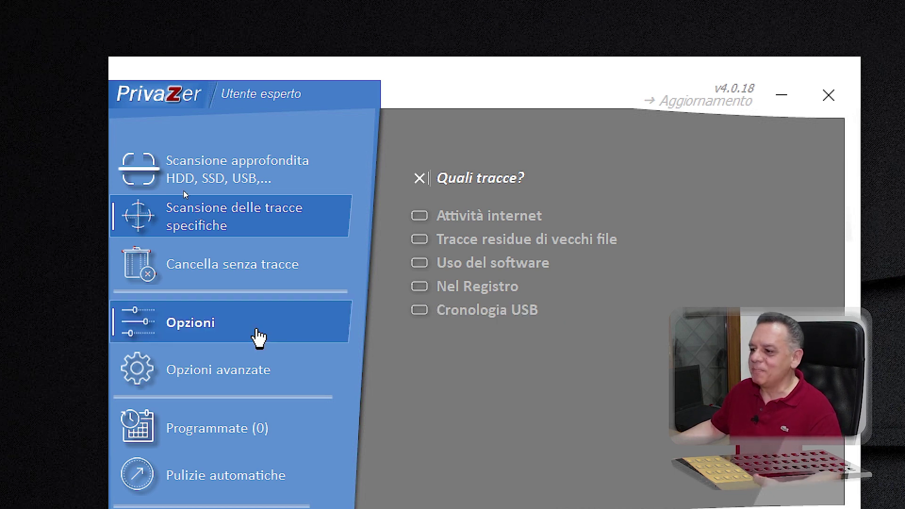
pyautogui.click(231, 277)
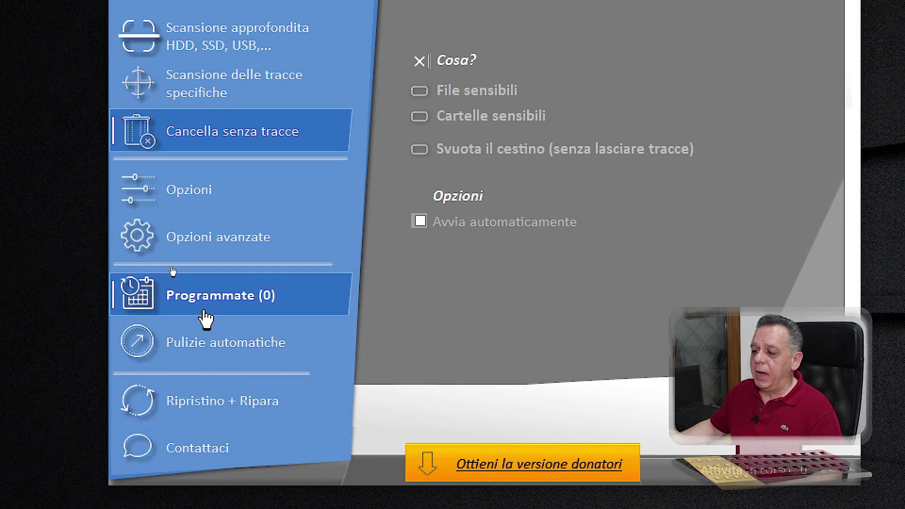
# - Check scheduled cleaning, automatic cleaning, the restore and repair choices, and the setup options, cancelling back to the main menu
pyautogui.click(198, 300)
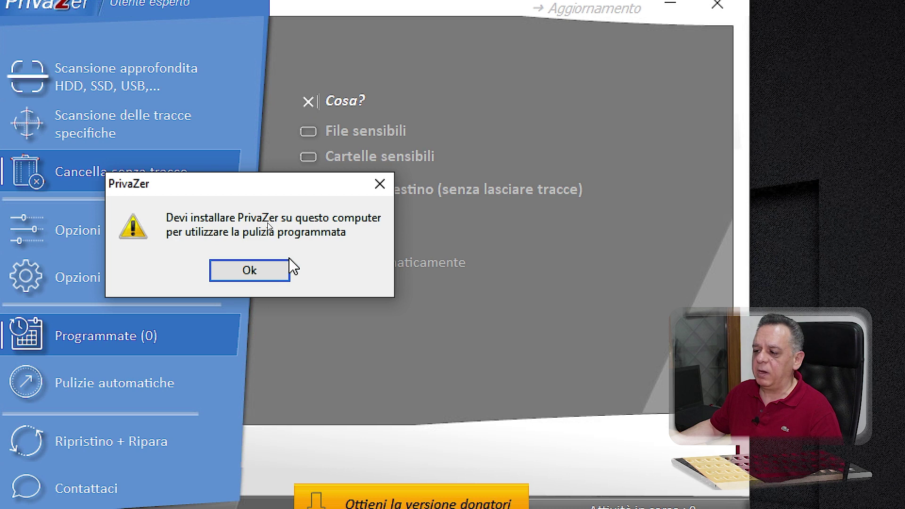
pyautogui.click(270, 277)
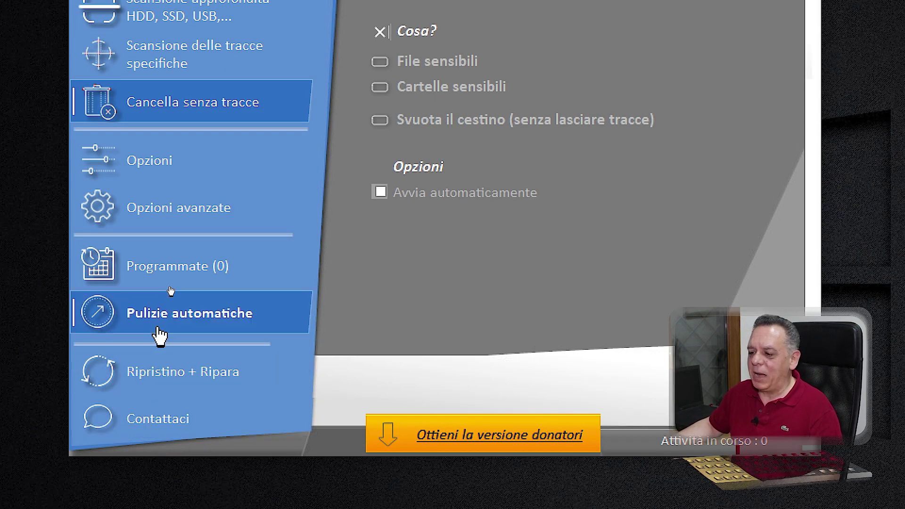
pyautogui.click(170, 320)
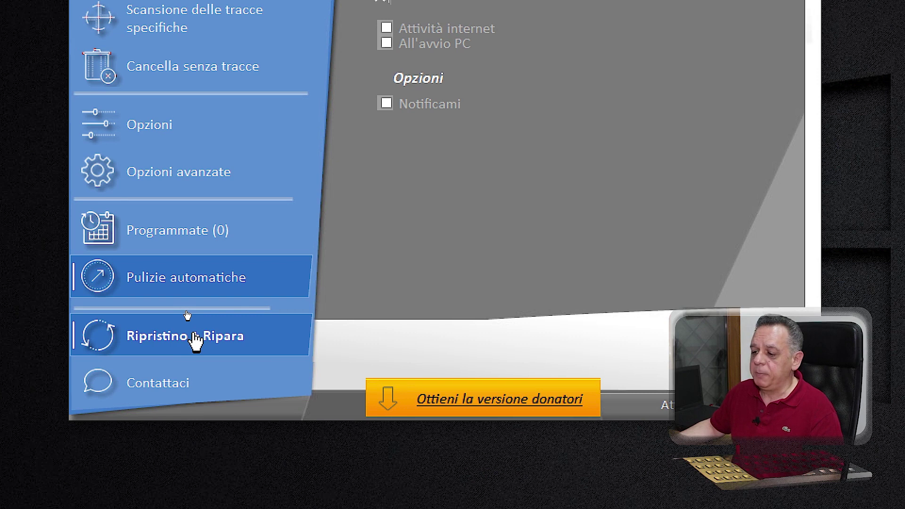
pyautogui.click(193, 458)
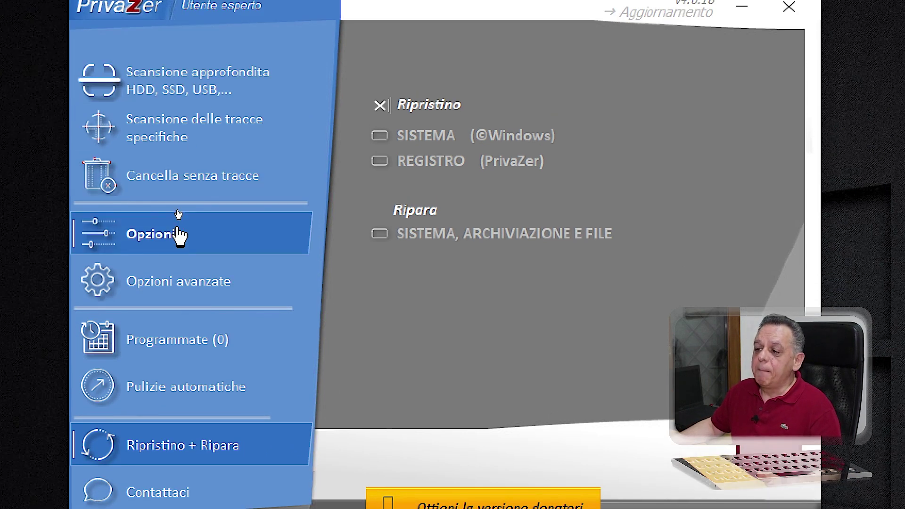
pyautogui.click(155, 245)
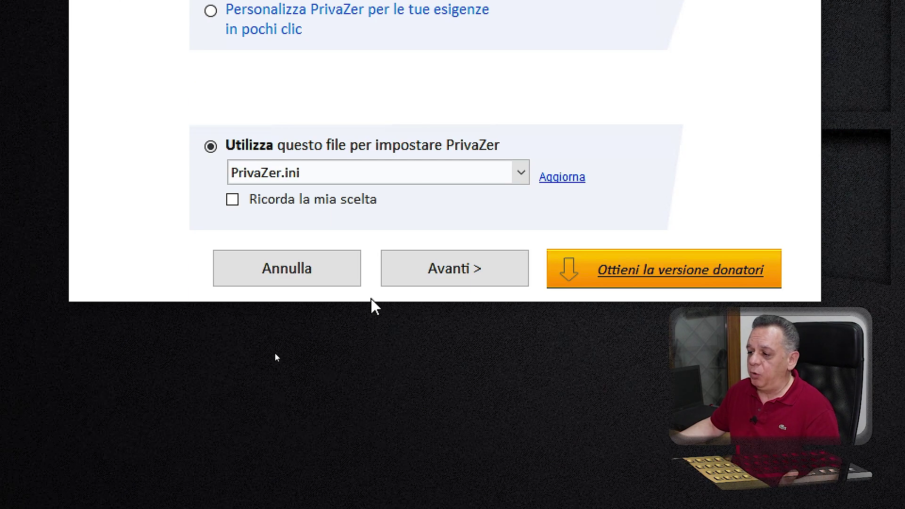
pyautogui.click(264, 276)
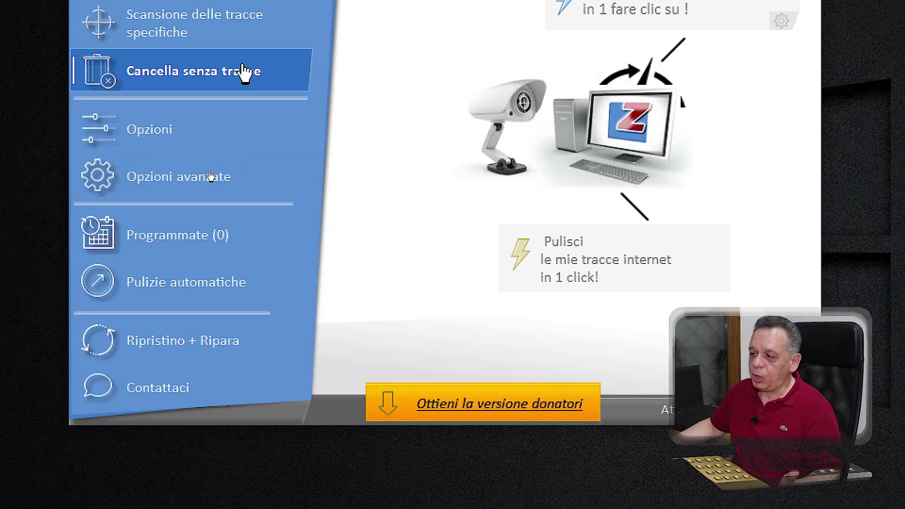
# - Examine the advanced options for general settings, cleaning, memory, Internet, cookies, inclusions and exclusions, and return to the main menu
pyautogui.click(174, 265)
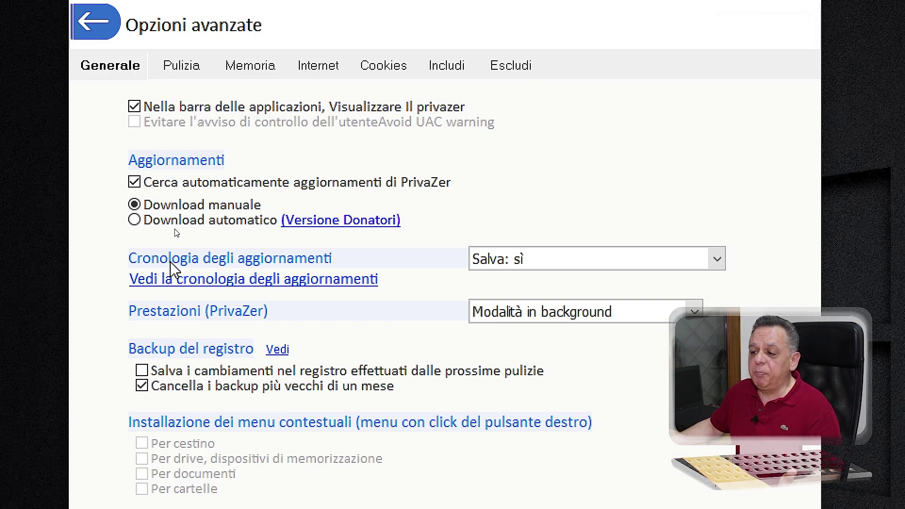
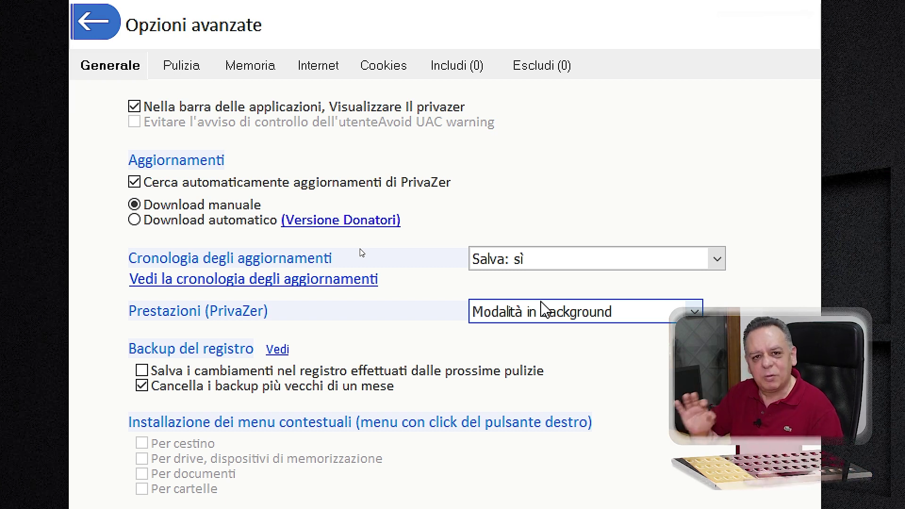
pyautogui.click(184, 70)
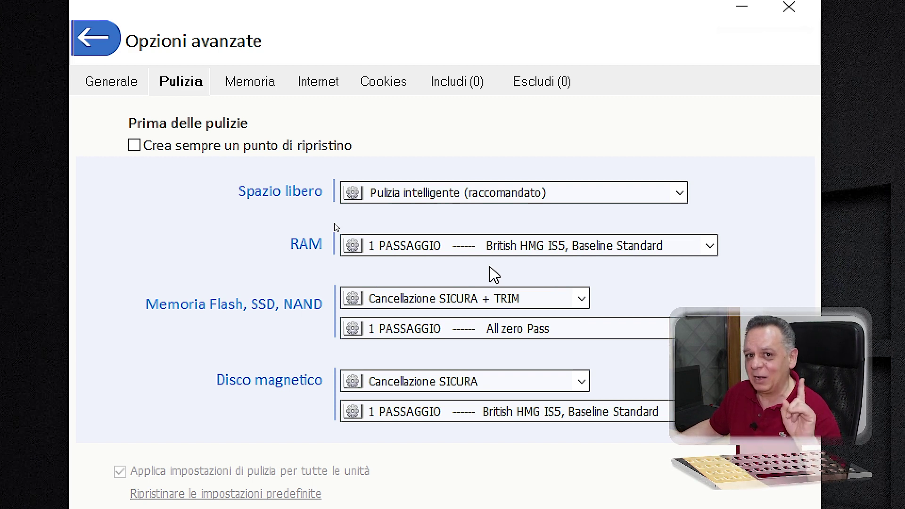
pyautogui.click(259, 84)
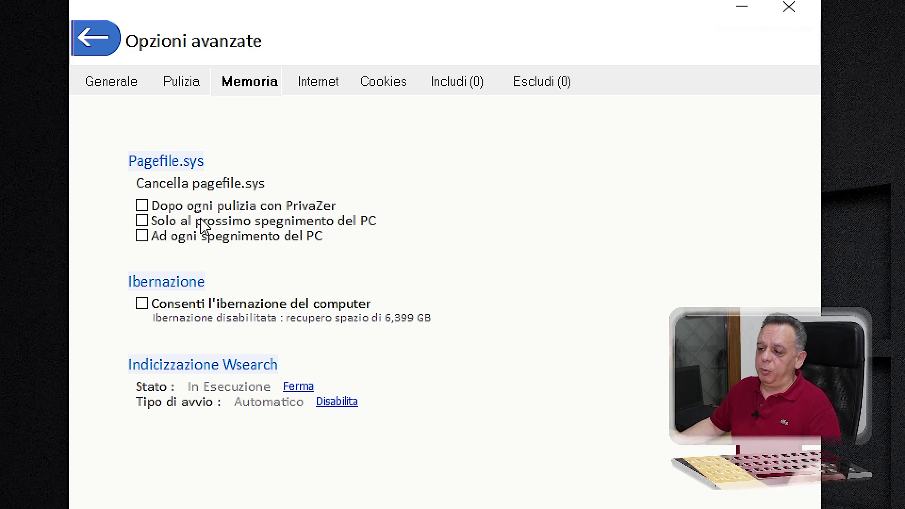
pyautogui.click(319, 86)
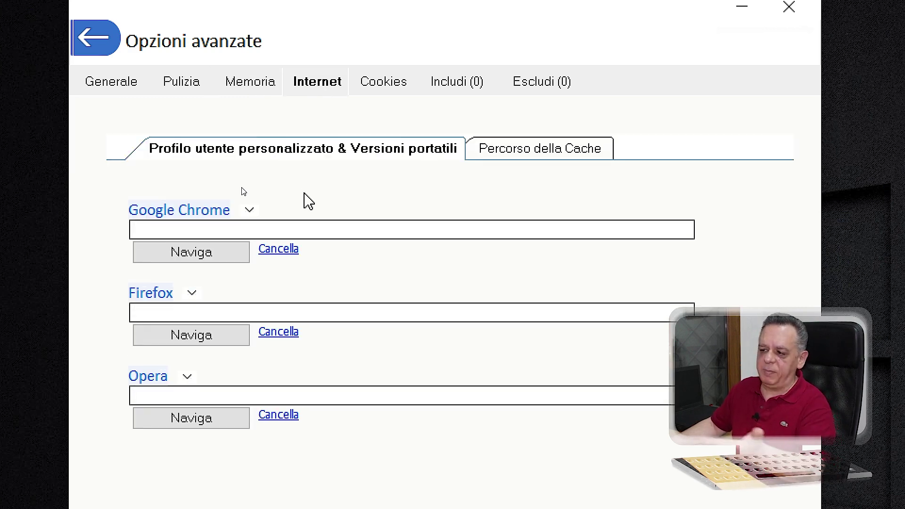
pyautogui.click(236, 249)
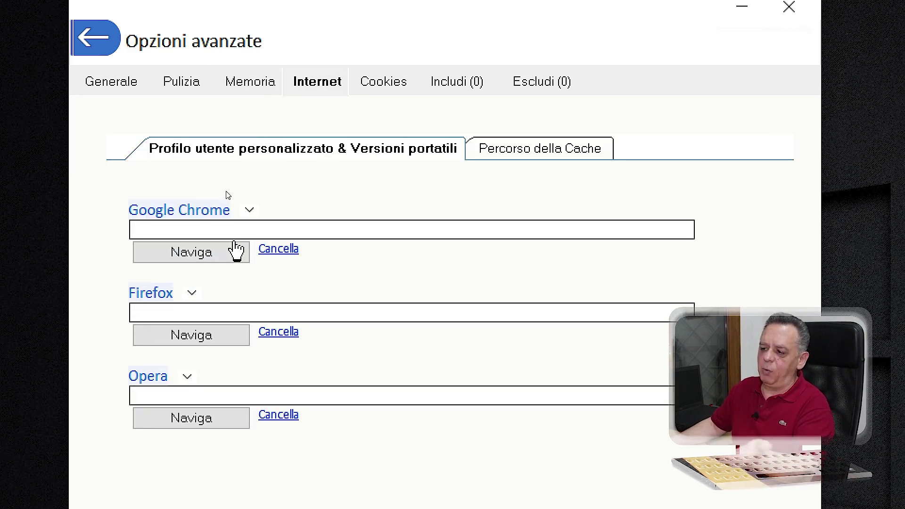
pyautogui.click(401, 86)
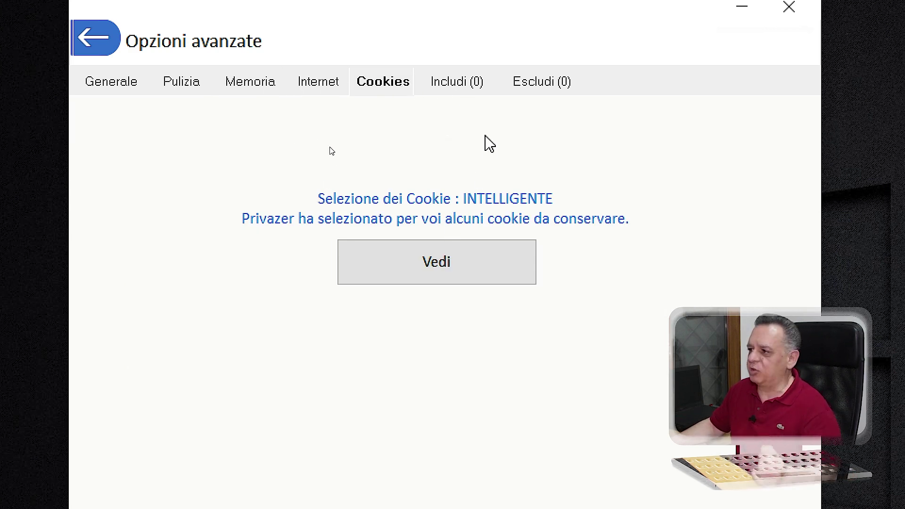
pyautogui.click(446, 88)
pyautogui.click(532, 90)
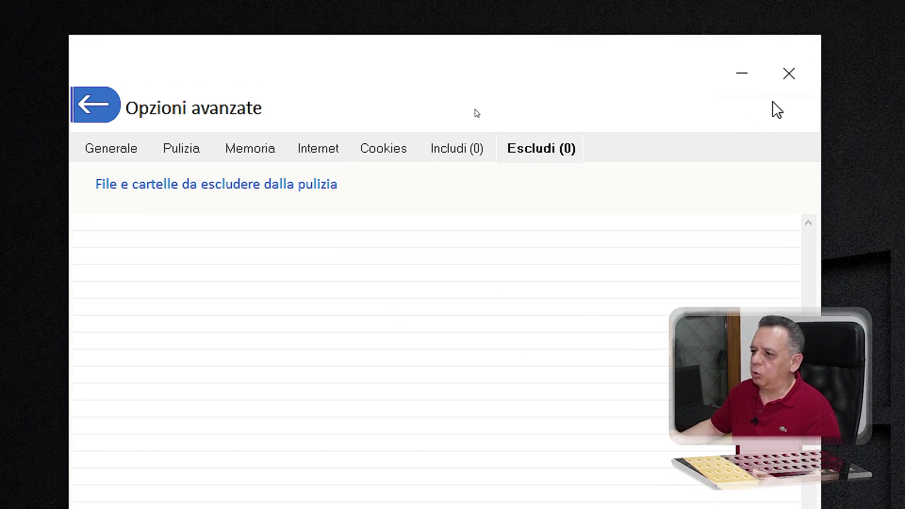
pyautogui.click(106, 112)
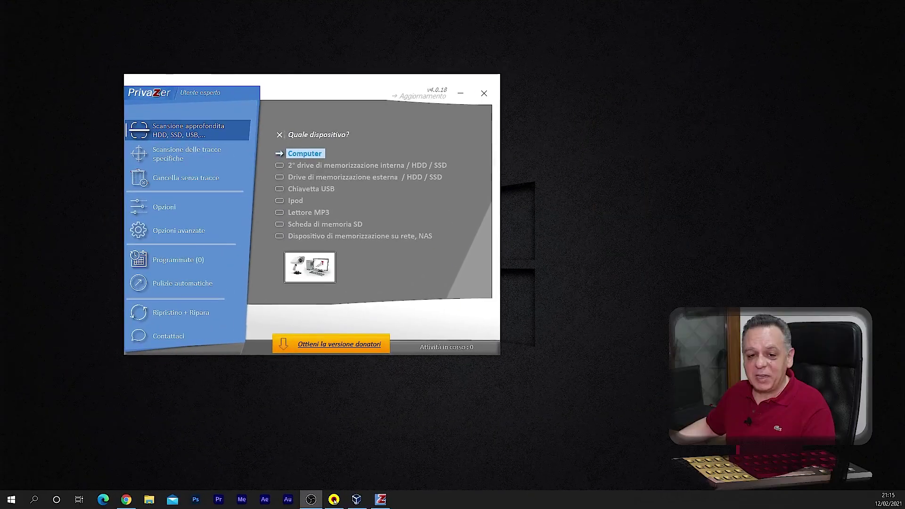
# - Choose Computer as the device for the deep scan
pyautogui.click(311, 190)
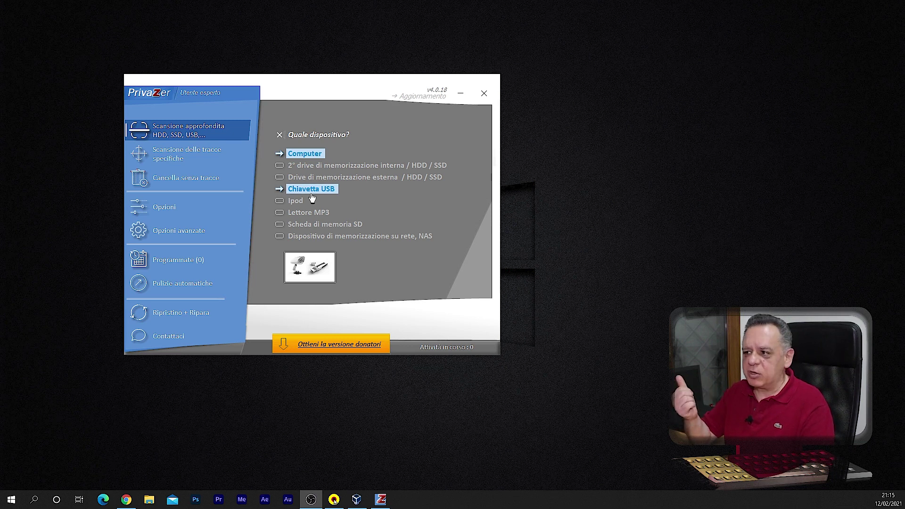
pyautogui.click(312, 193)
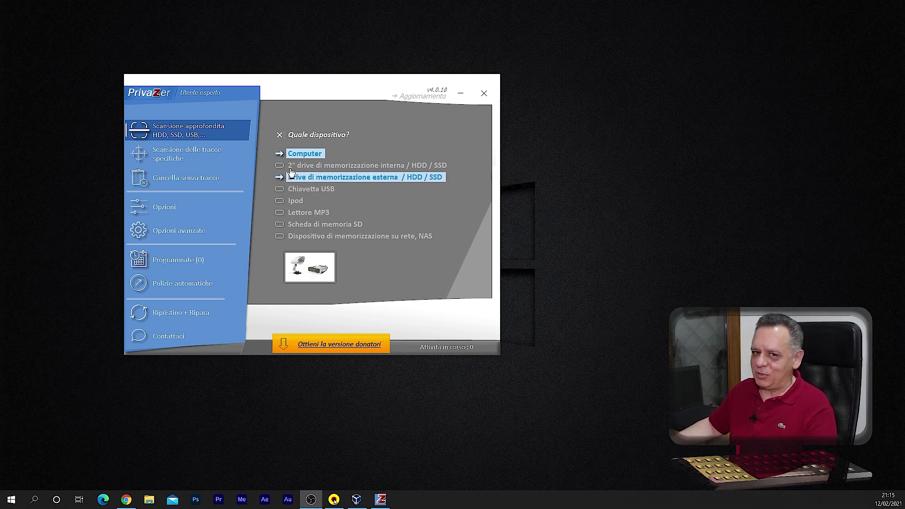
pyautogui.click(304, 154)
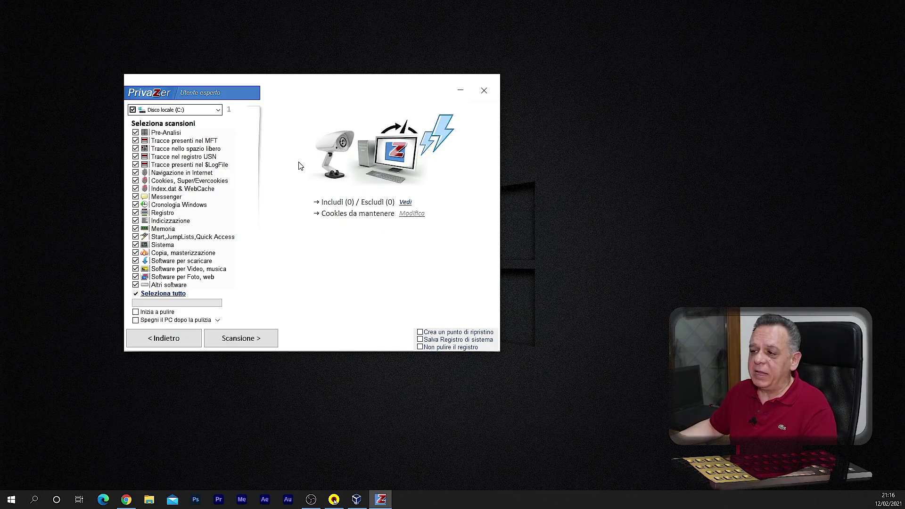
# - Review the drives available for scanning and the detailed explanation of the scan for traces in the MFT
pyautogui.moveTo(174, 135)
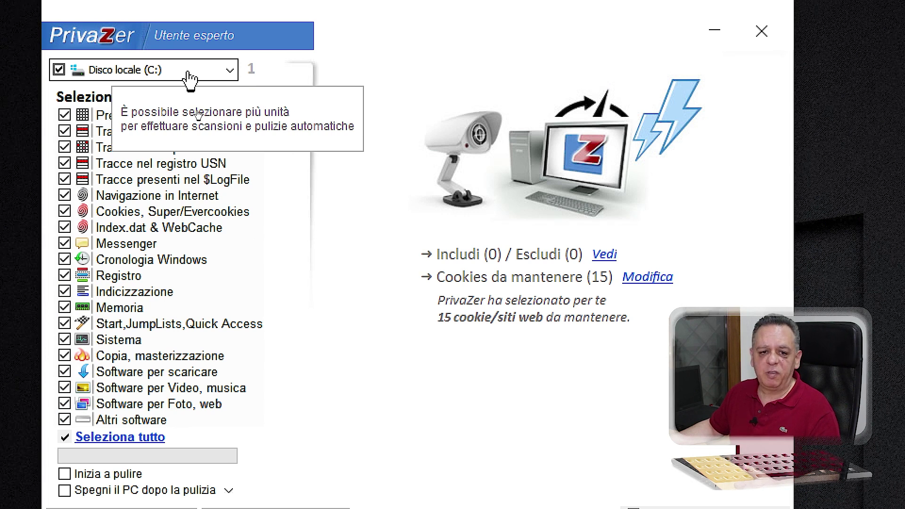
pyautogui.click(230, 71)
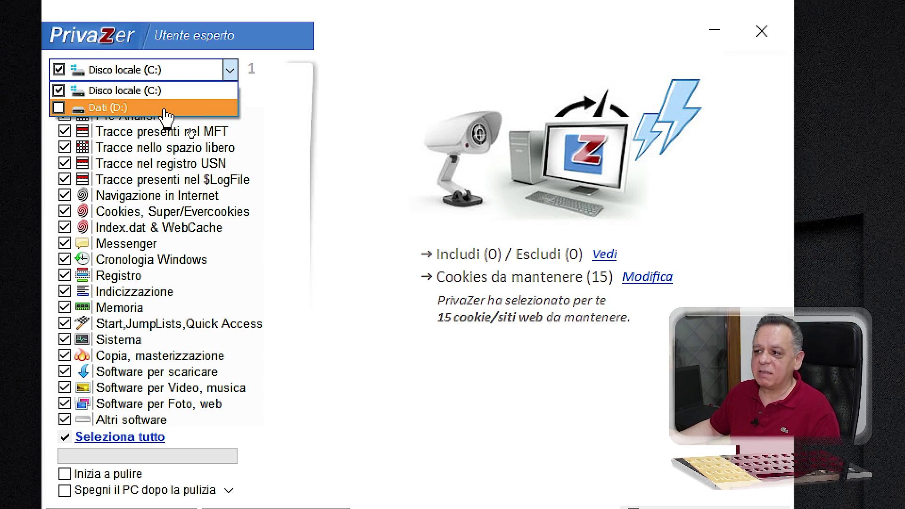
pyautogui.click(230, 70)
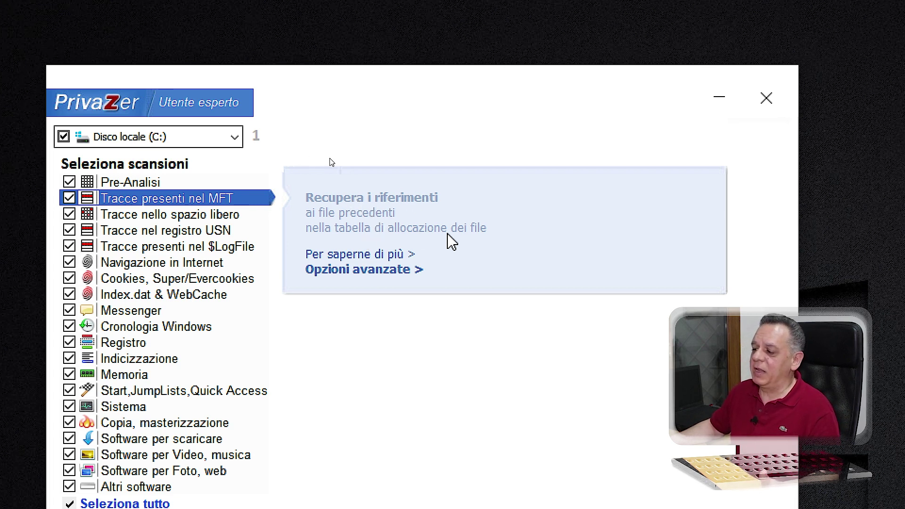
pyautogui.click(367, 257)
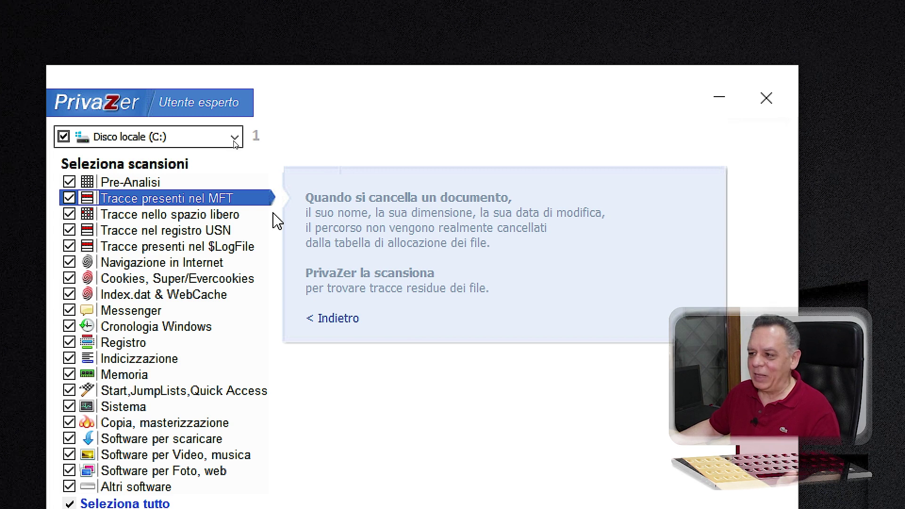
pyautogui.click(333, 320)
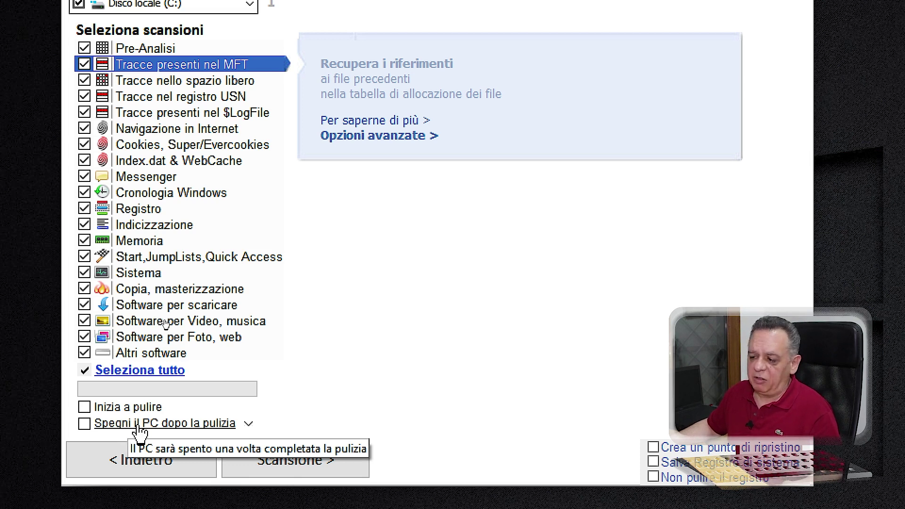
# - Check the actions available after cleaning without choosing one, and start the scan of Disco locale (C:) with all scan types selected
pyautogui.click(249, 424)
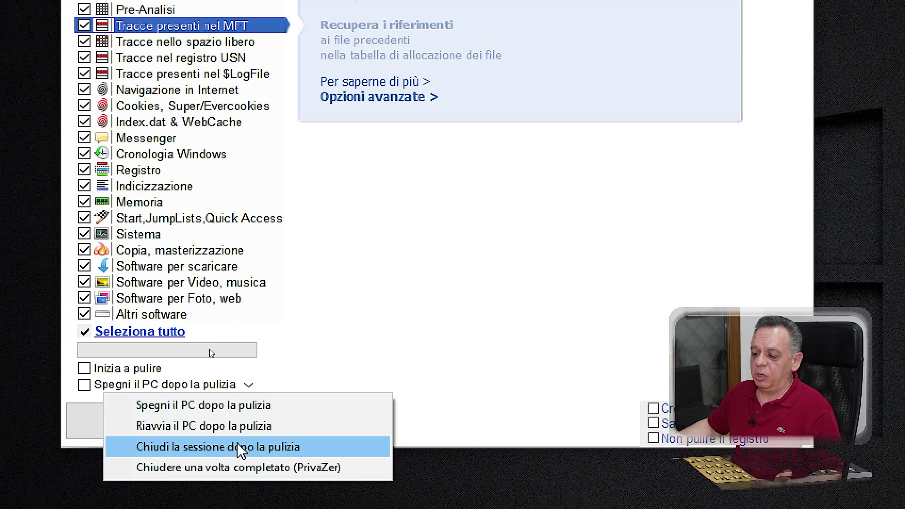
pyautogui.click(485, 260)
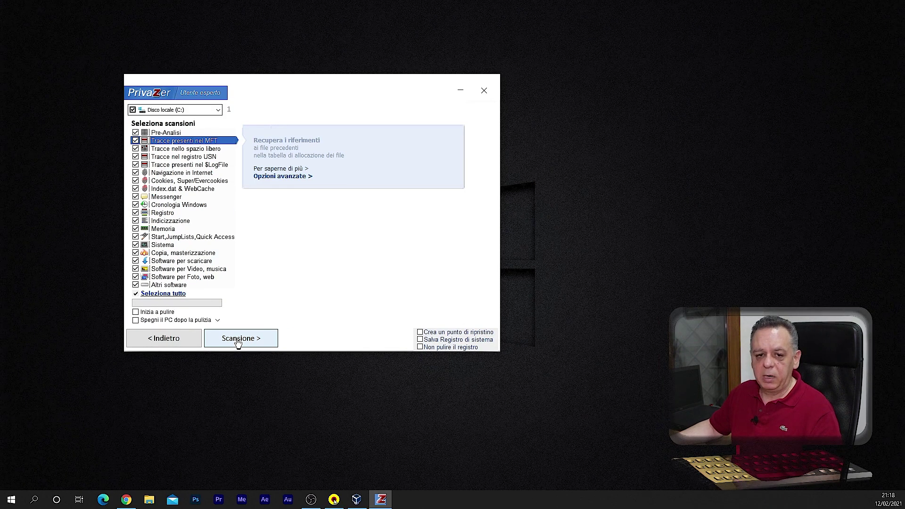
pyautogui.click(241, 339)
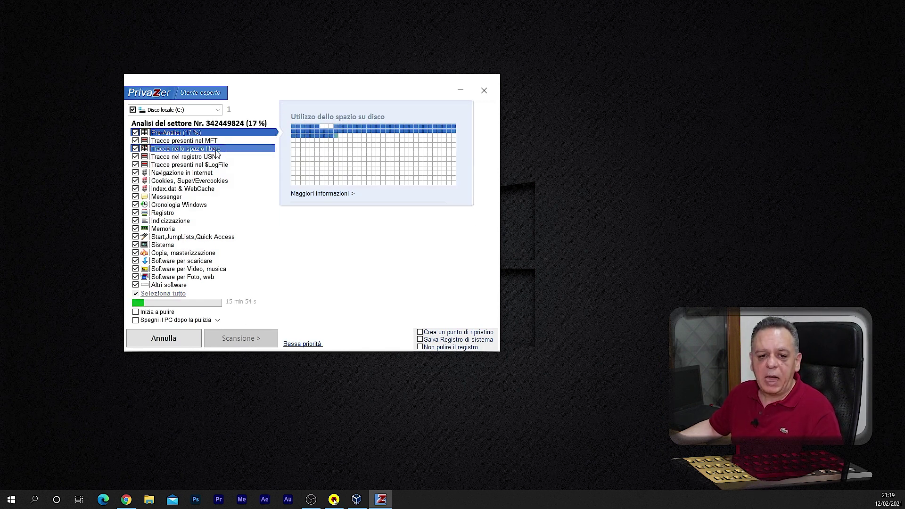
# - Raise the running scan's priority to Alta priorità and dismiss the notice about using the web browser
pyautogui.moveTo(372, 146)
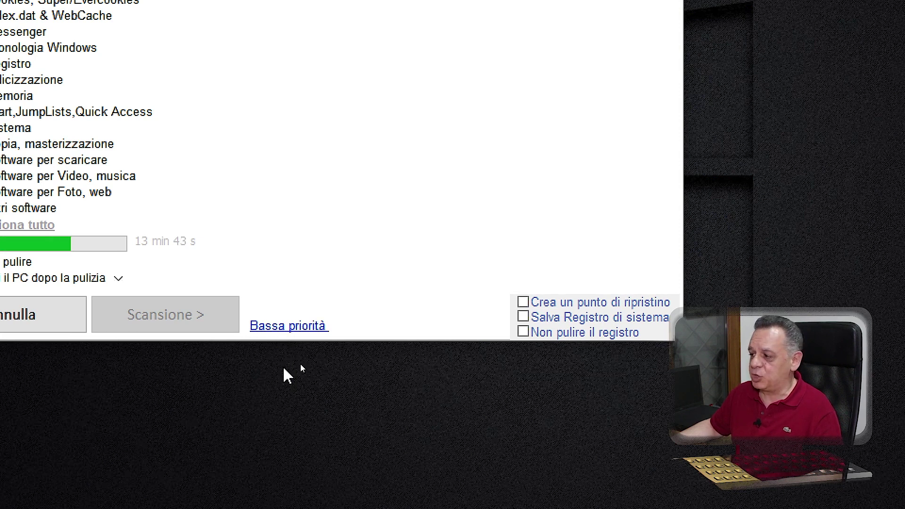
pyautogui.click(283, 333)
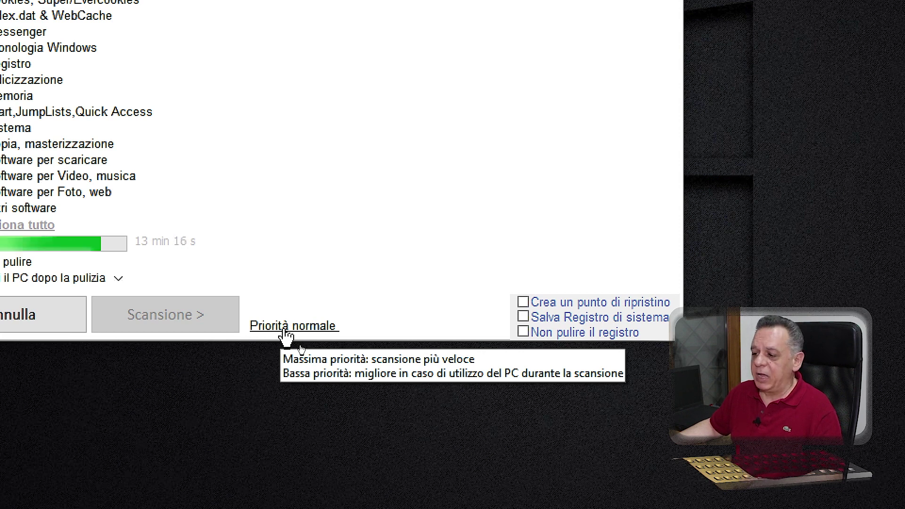
pyautogui.click(284, 331)
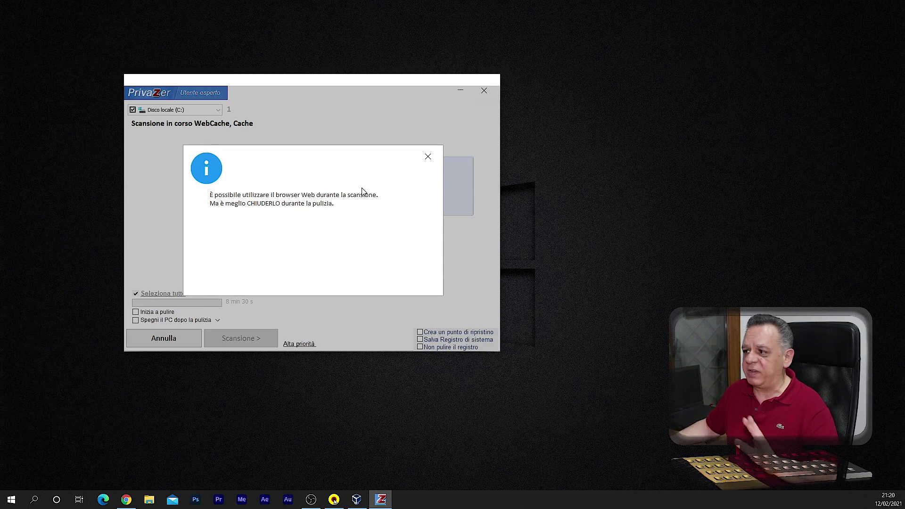
pyautogui.click(428, 157)
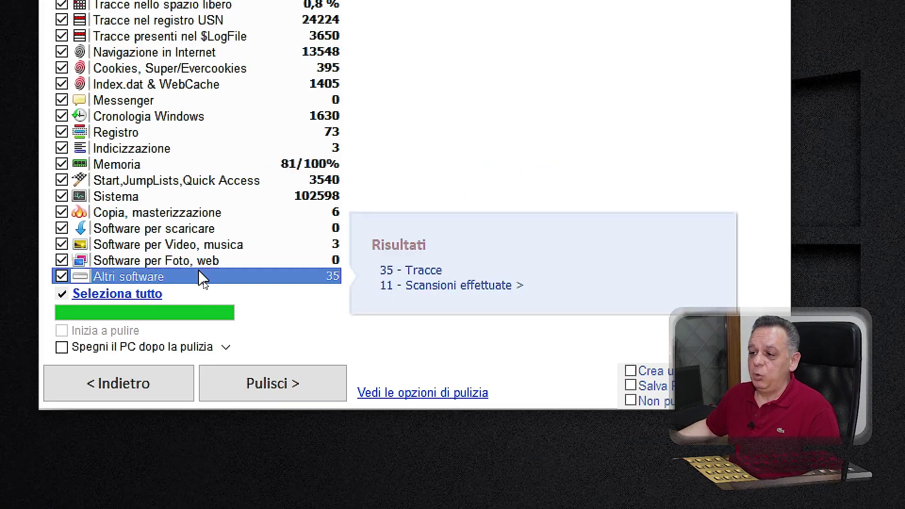
# - Review the scan results, compare the Pulizia normale, Pulizia rapida and Pulizia Turbo modes, start cleaning C:, and dismiss the cleaning duration notice
pyautogui.moveTo(181, 255)
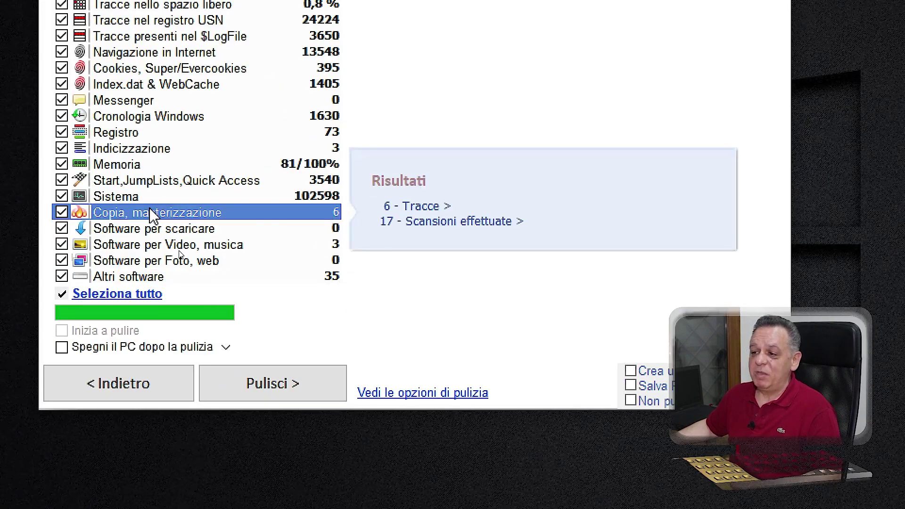
pyautogui.moveTo(123, 202)
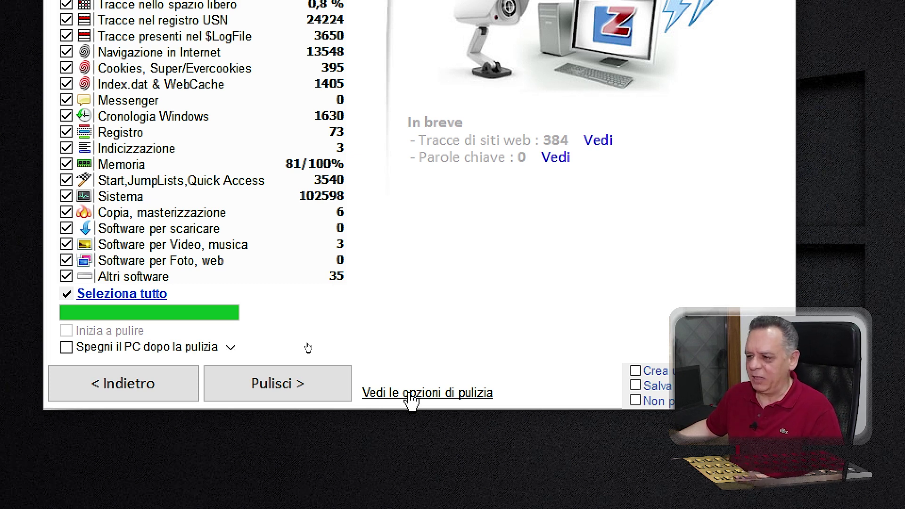
pyautogui.moveTo(194, 7)
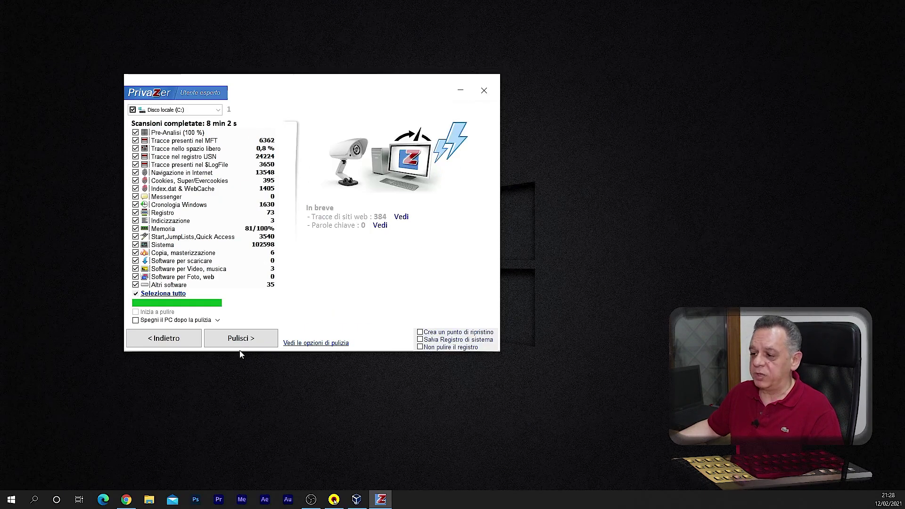
pyautogui.click(241, 341)
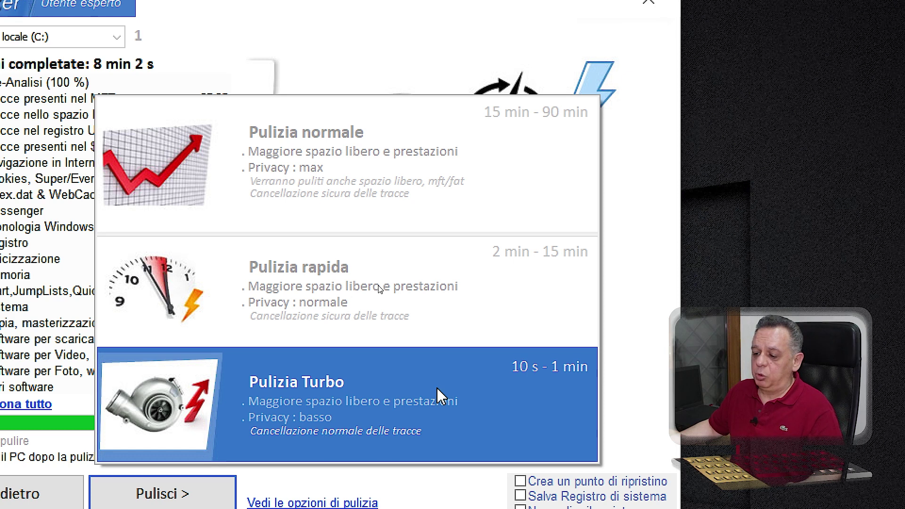
pyautogui.click(408, 294)
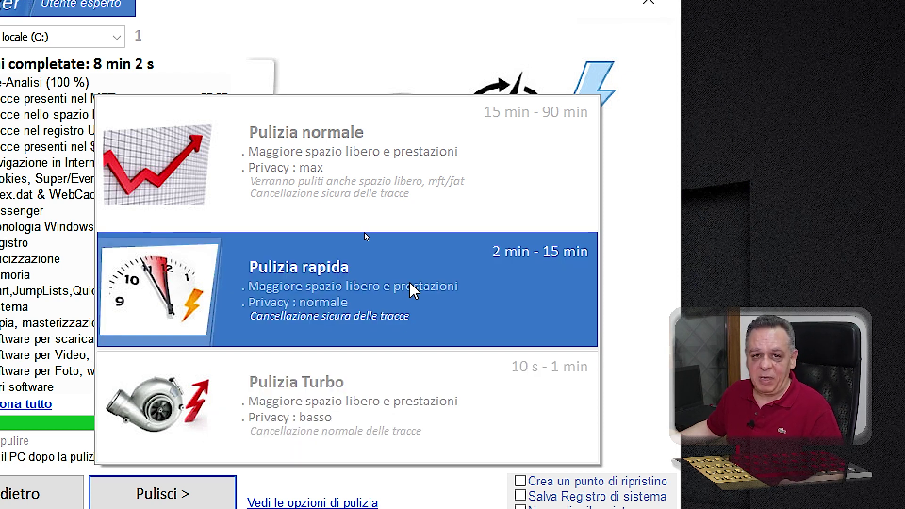
pyautogui.click(353, 174)
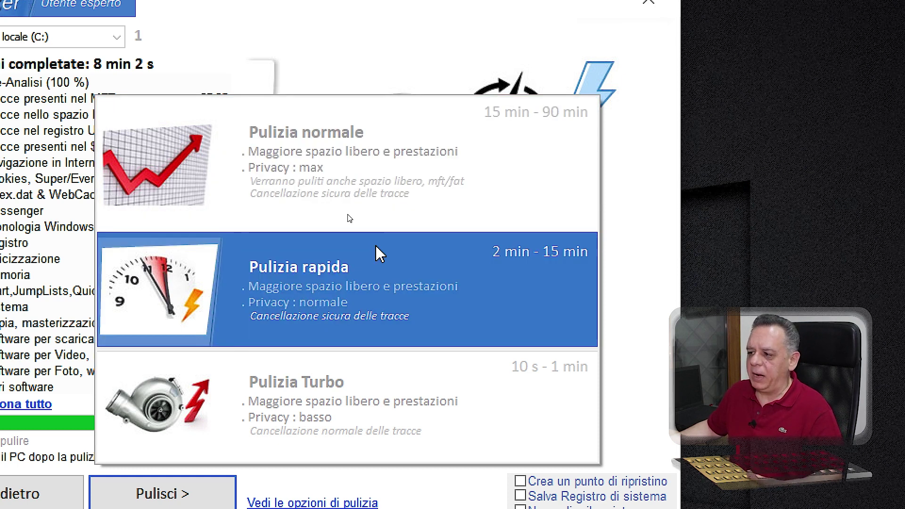
pyautogui.click(364, 409)
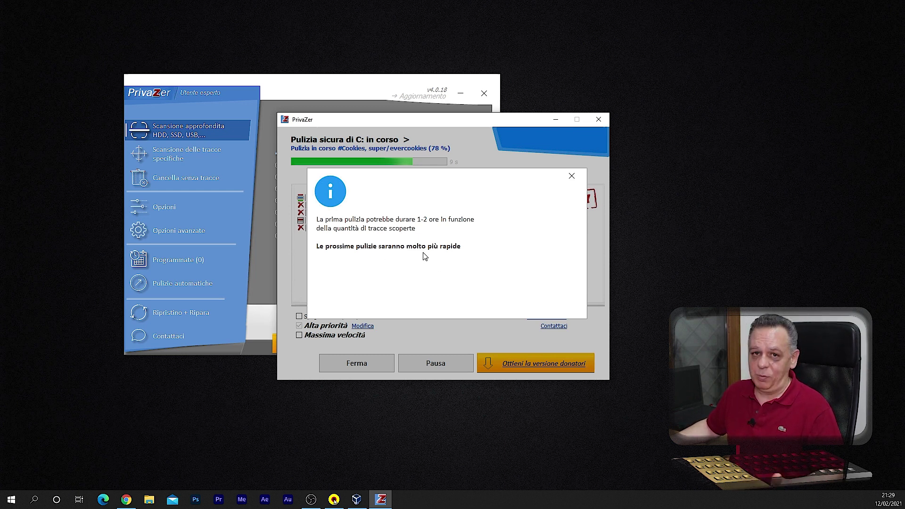
pyautogui.click(572, 176)
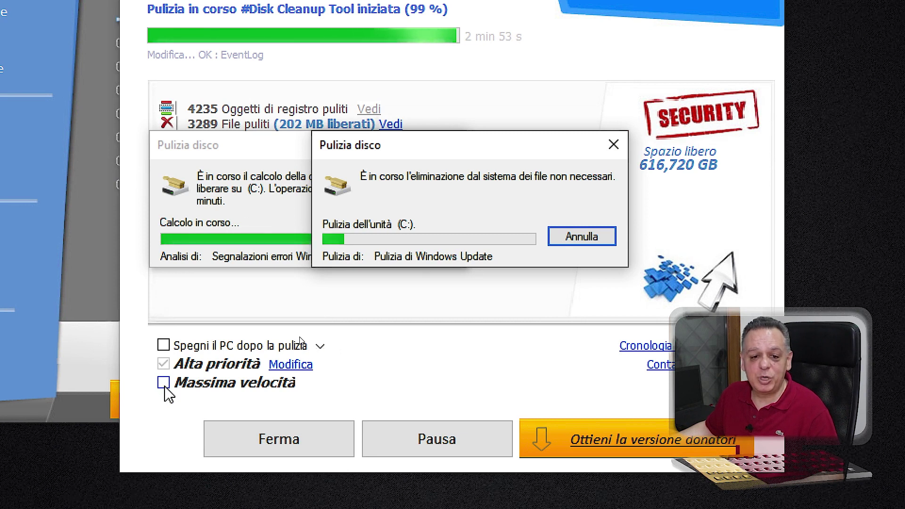
# - Enable Massima velocità for the running cleaning of C: and close the cleaning report once the cleaning is complete
pyautogui.click(163, 385)
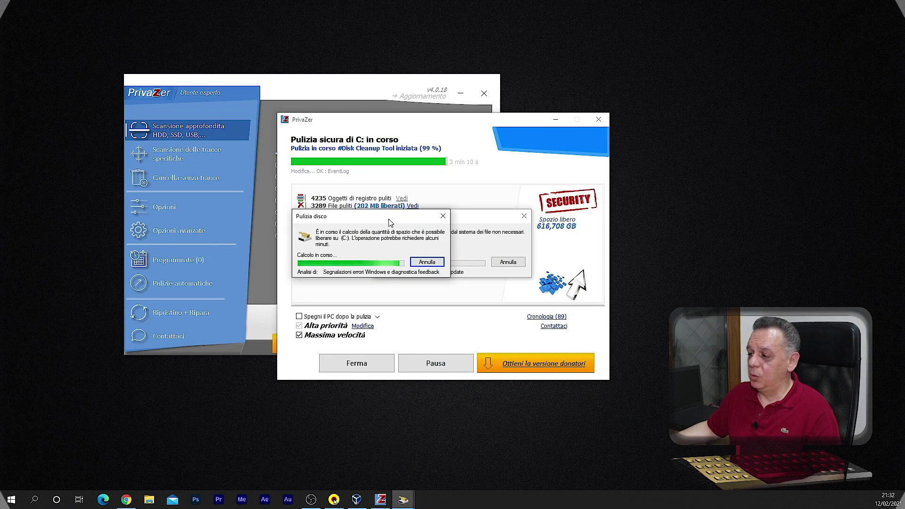
pyautogui.moveTo(391, 220); pyautogui.dragTo(309, 222)
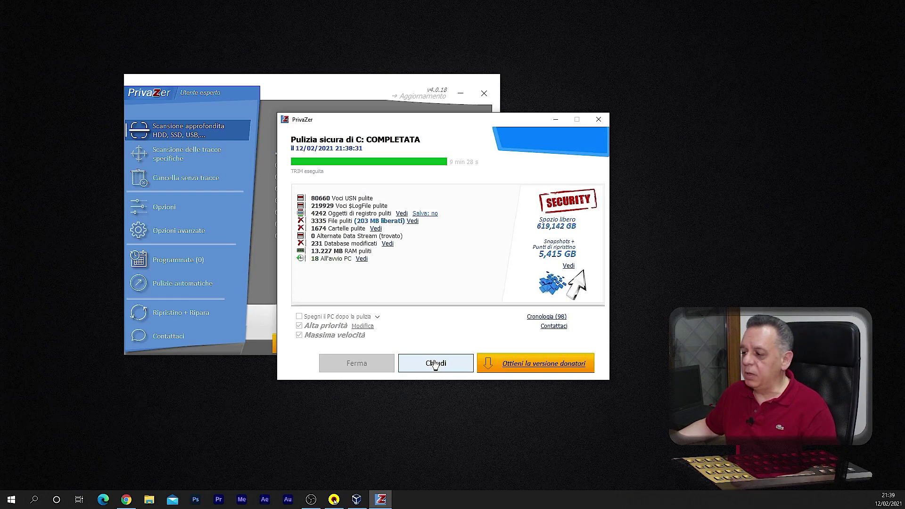
pyautogui.click(435, 364)
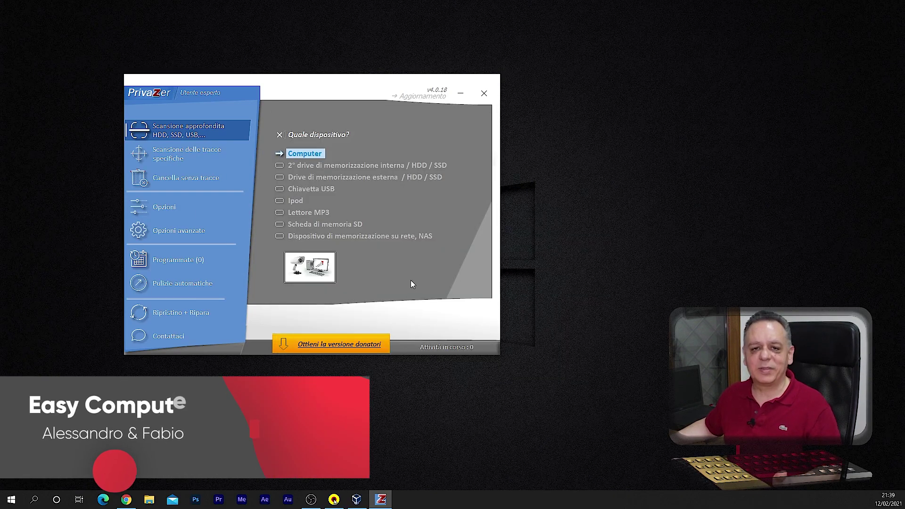